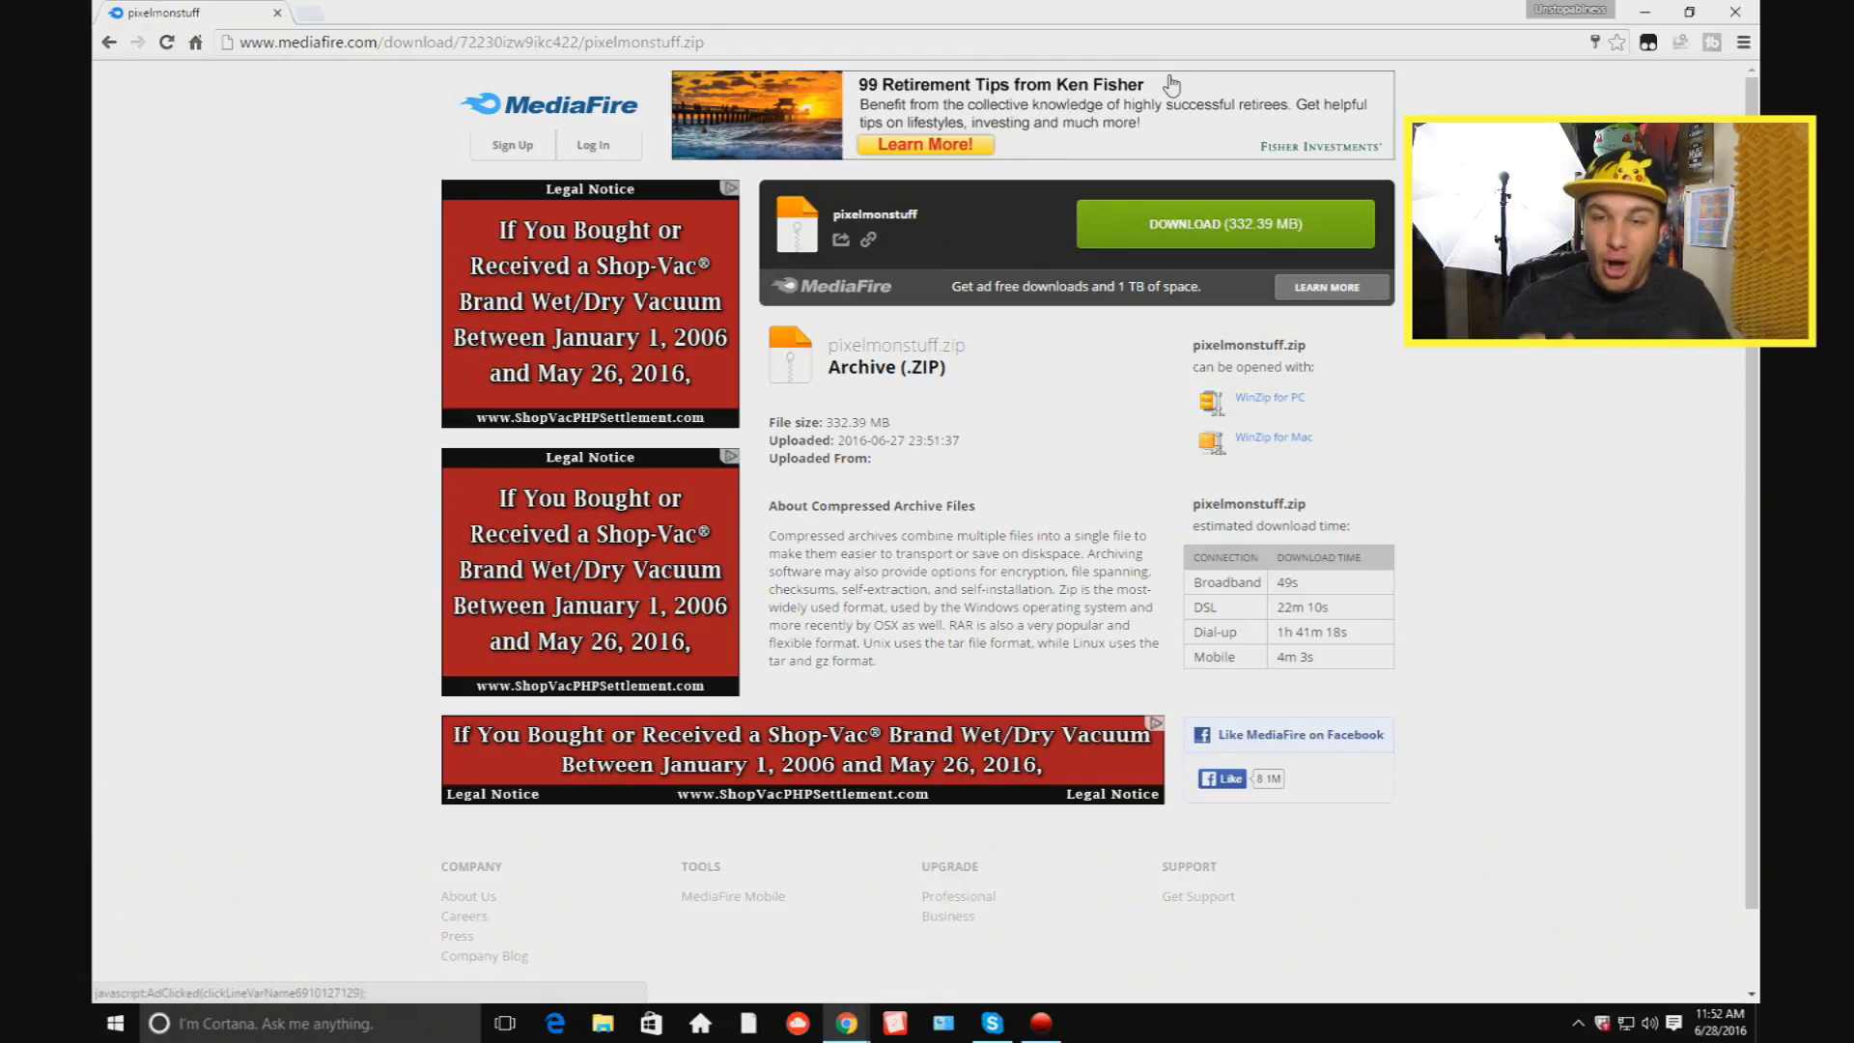
# Step: Download pixelmonstuff.zip from MediaFire, show it in its Downloads folder, and close the browser
pyautogui.click(1224, 225)
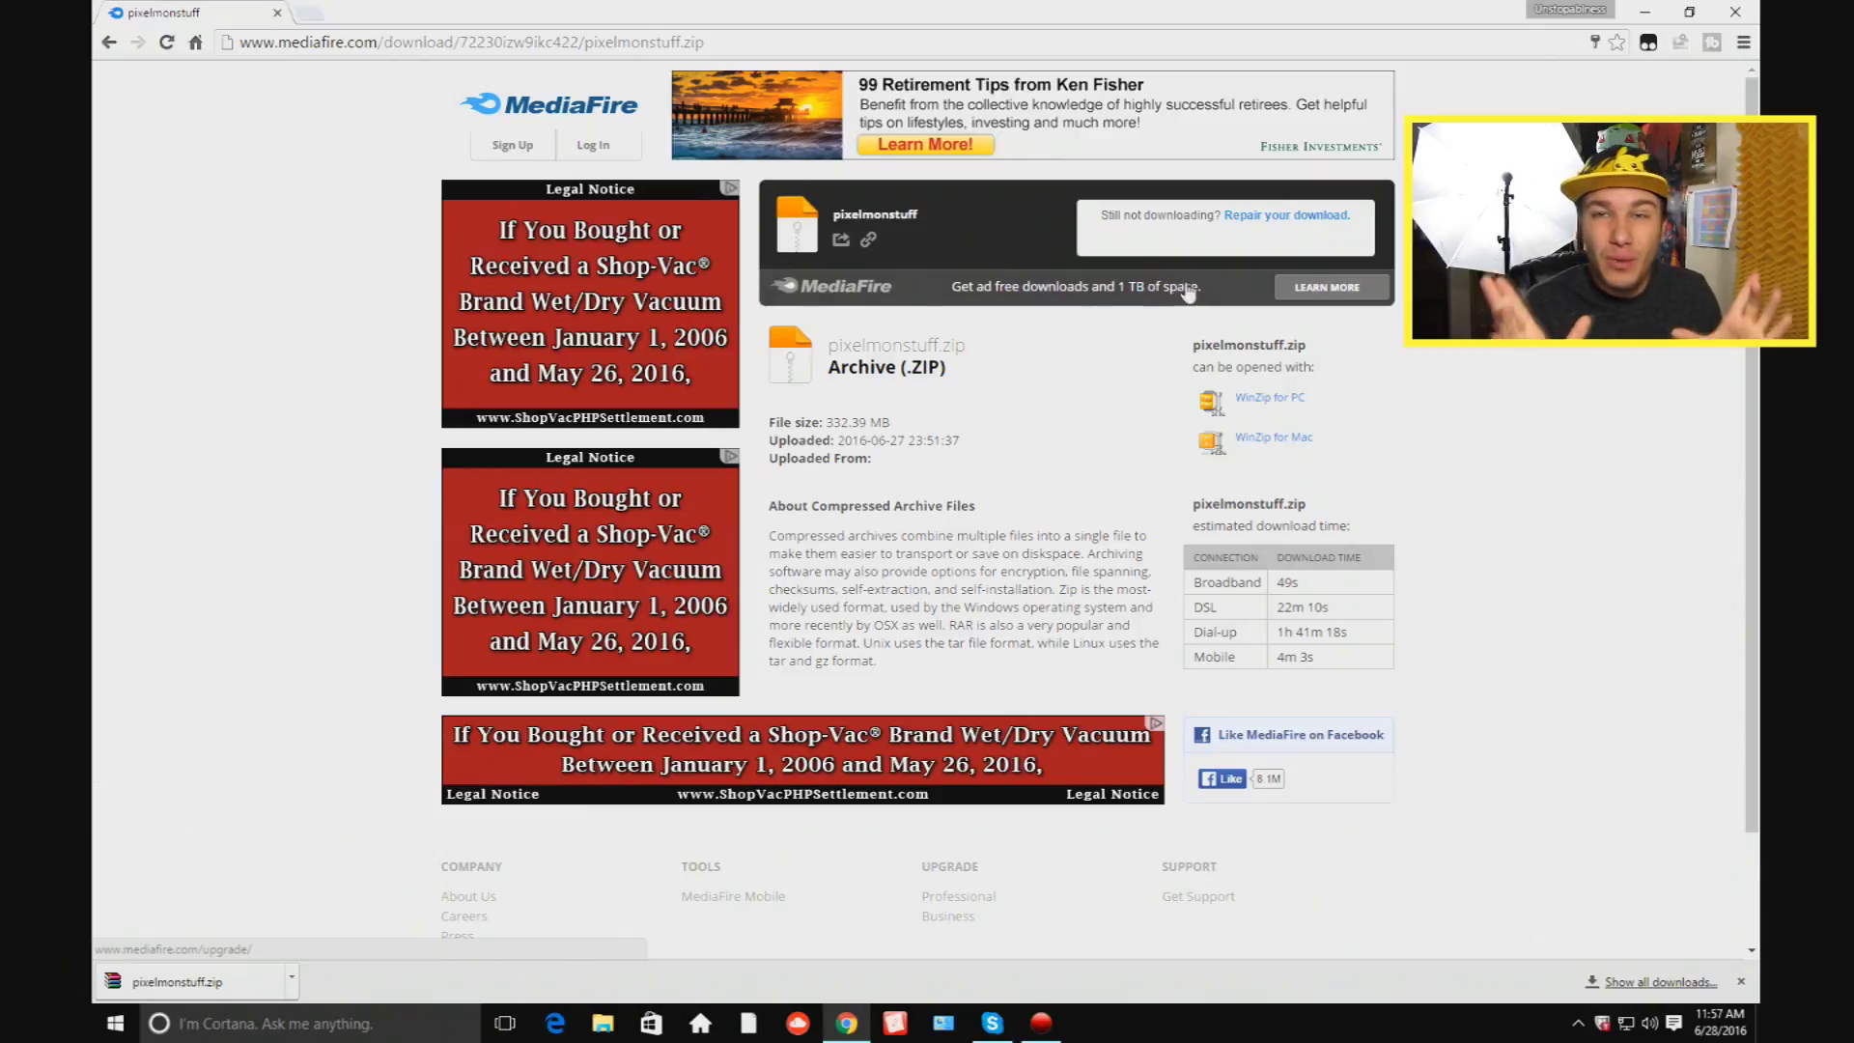
pyautogui.click(292, 978)
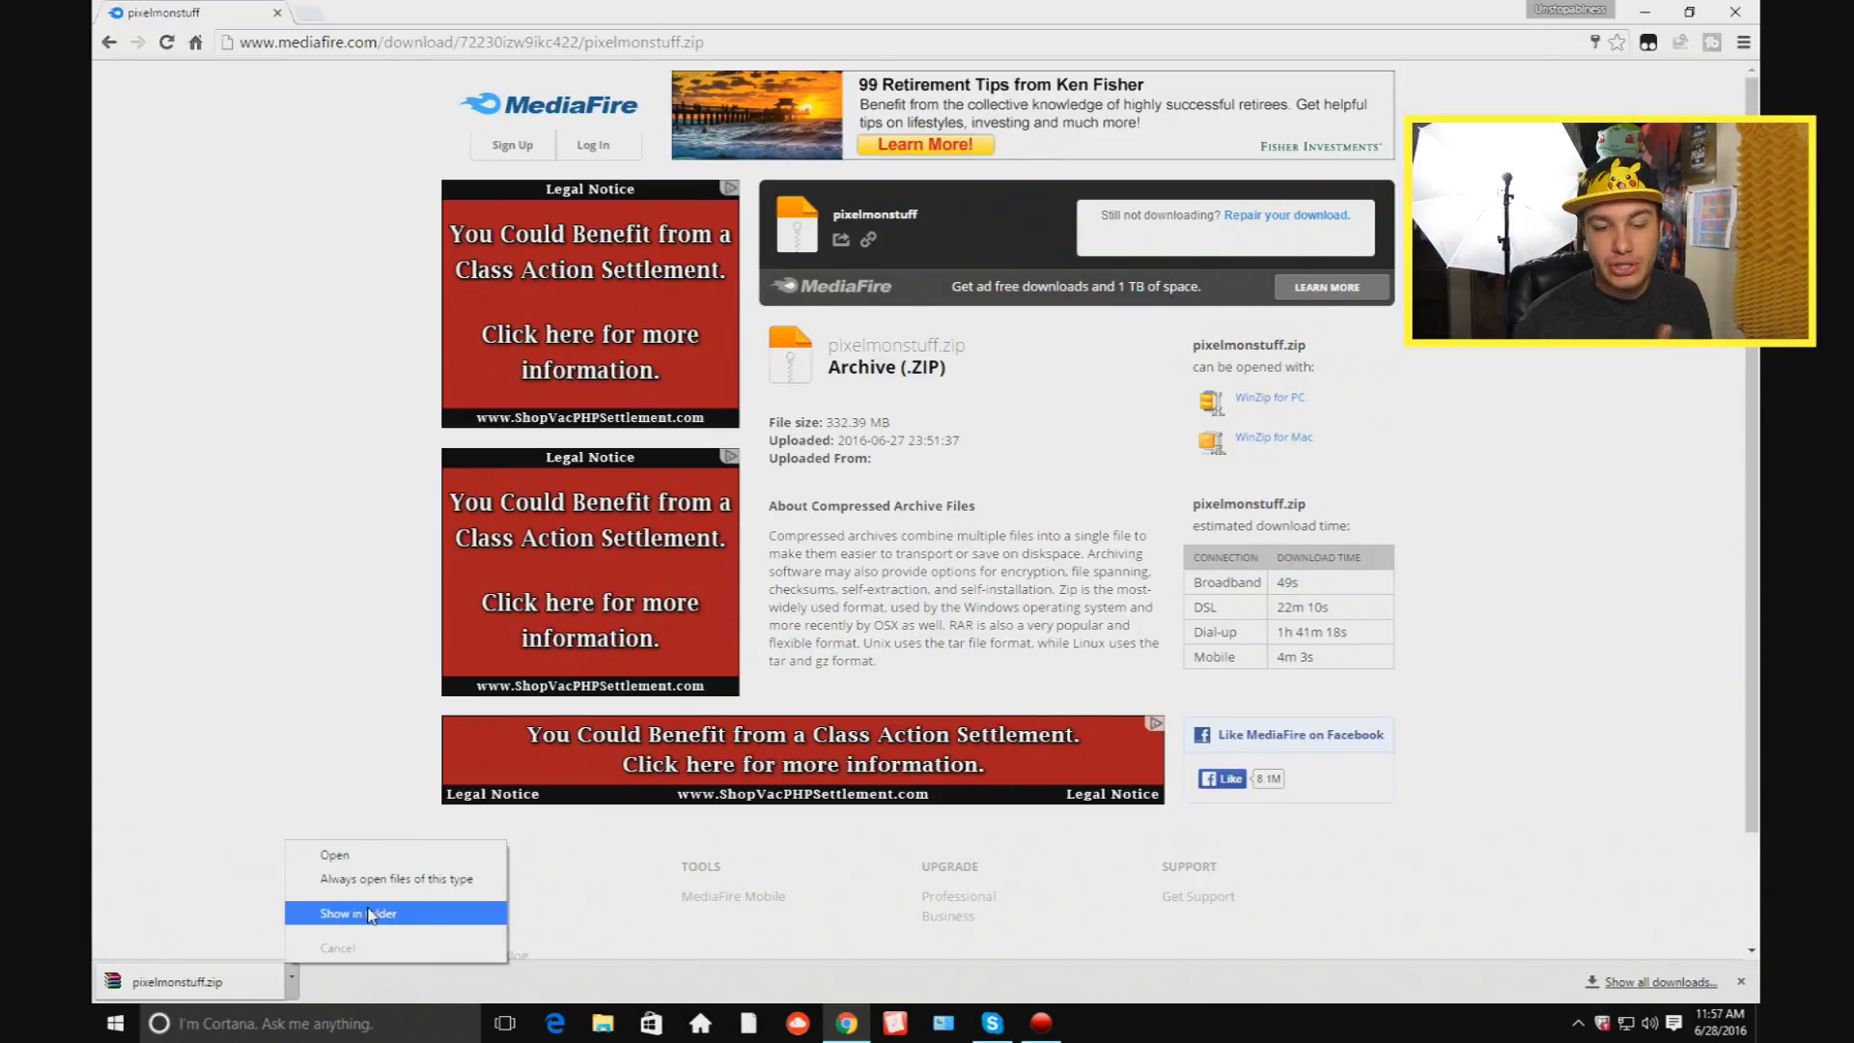
pyautogui.click(370, 914)
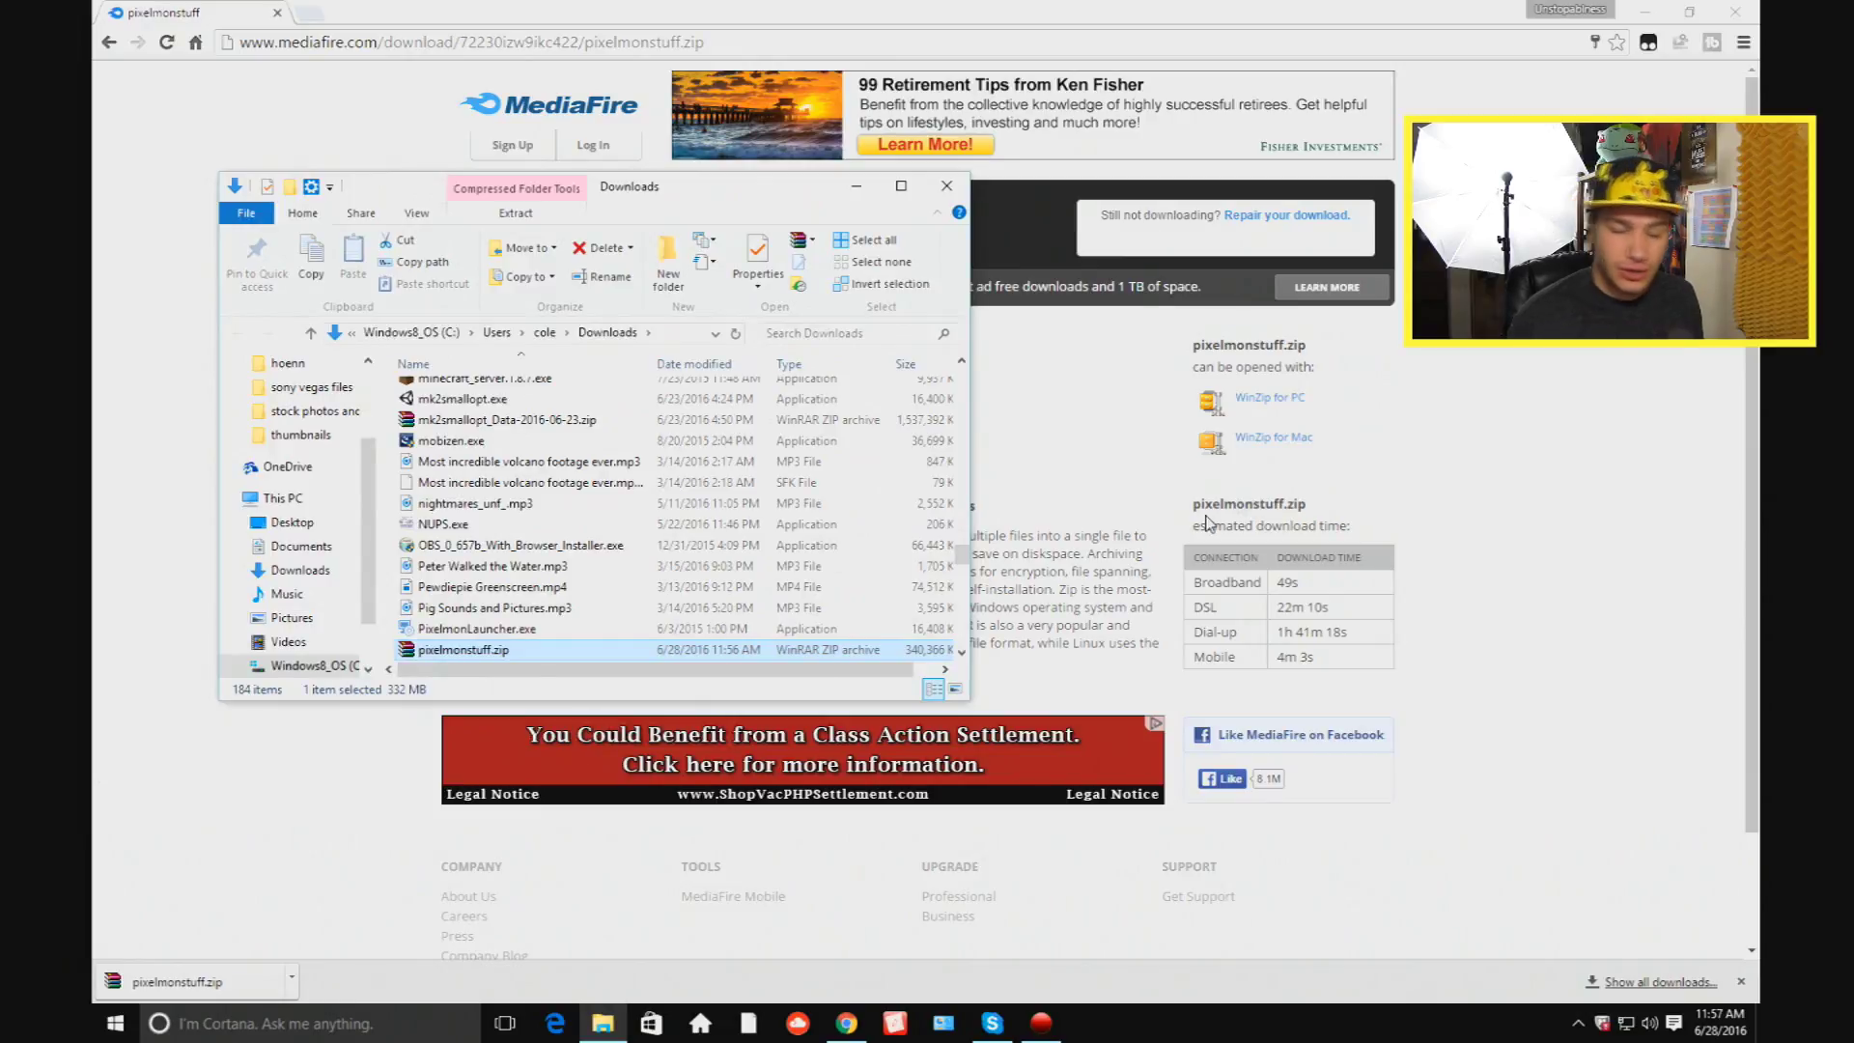
pyautogui.click(1739, 18)
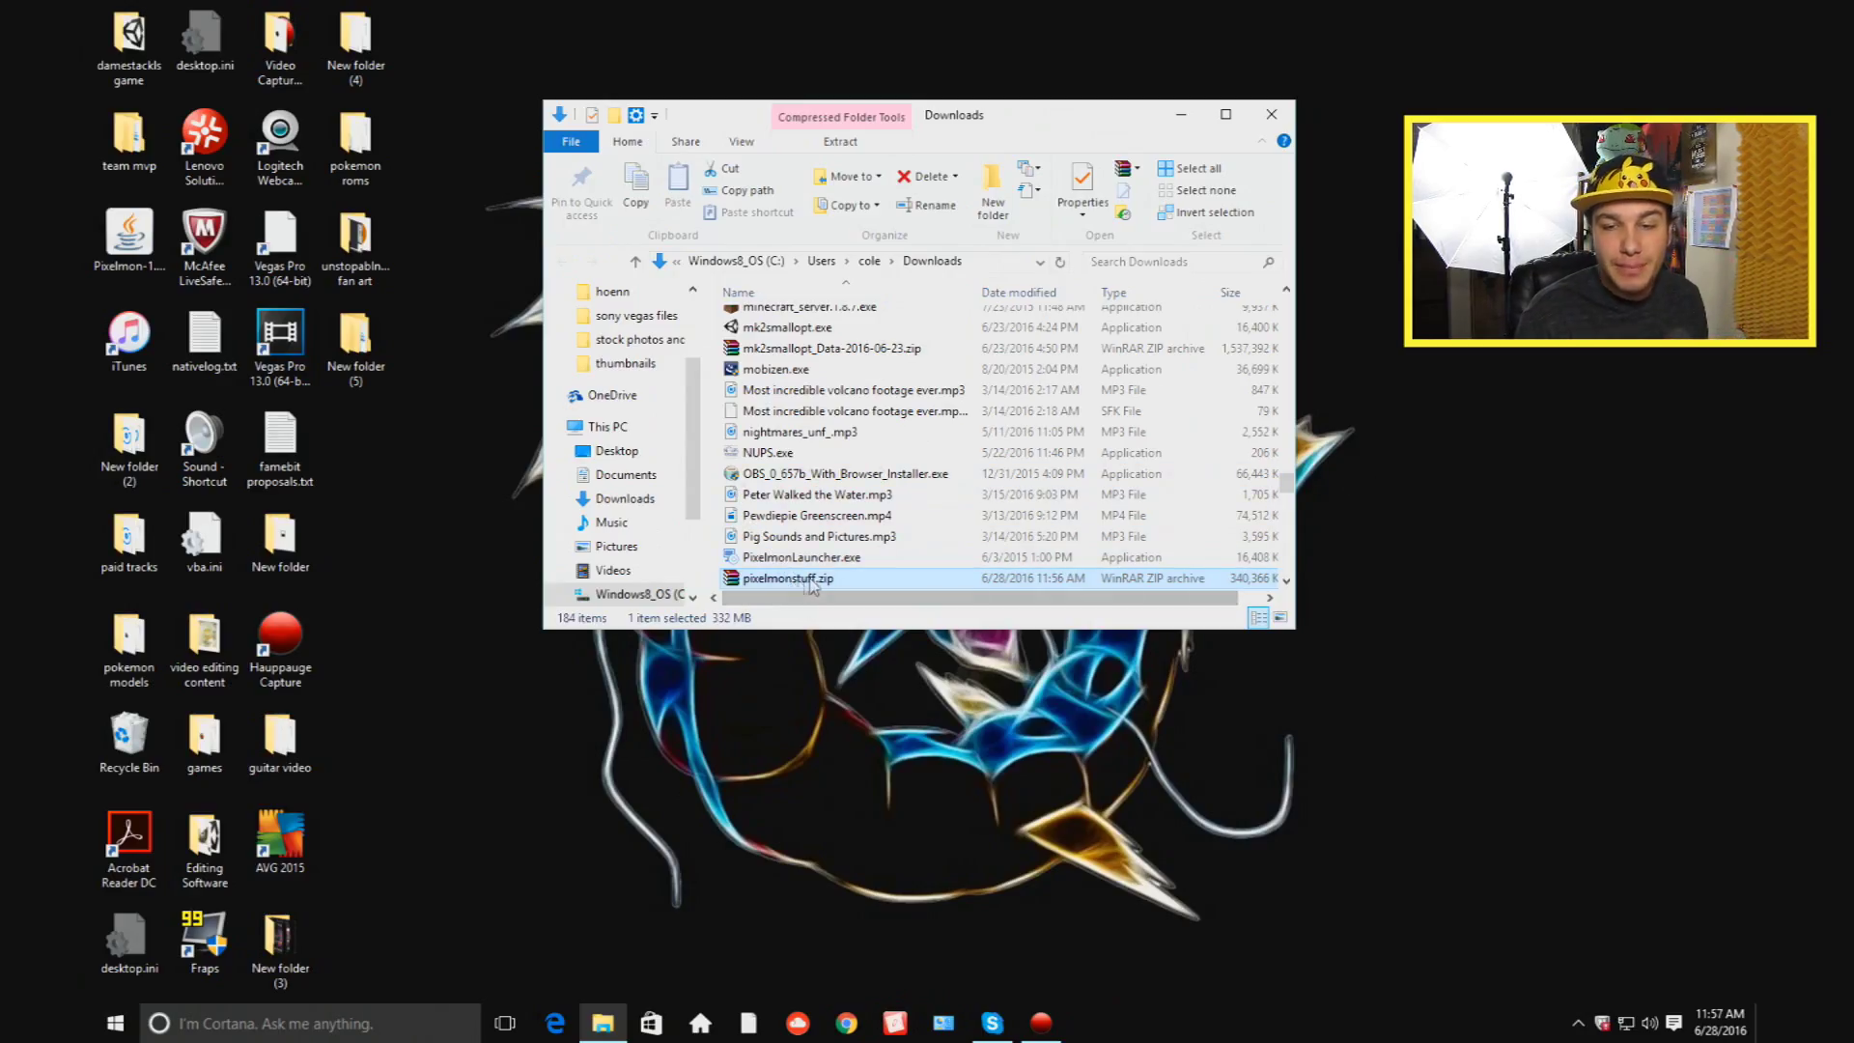
# Step: Create a new folder on the desktop and move pixelmonstuff.zip from Downloads into it
pyautogui.rightClick(358, 434)
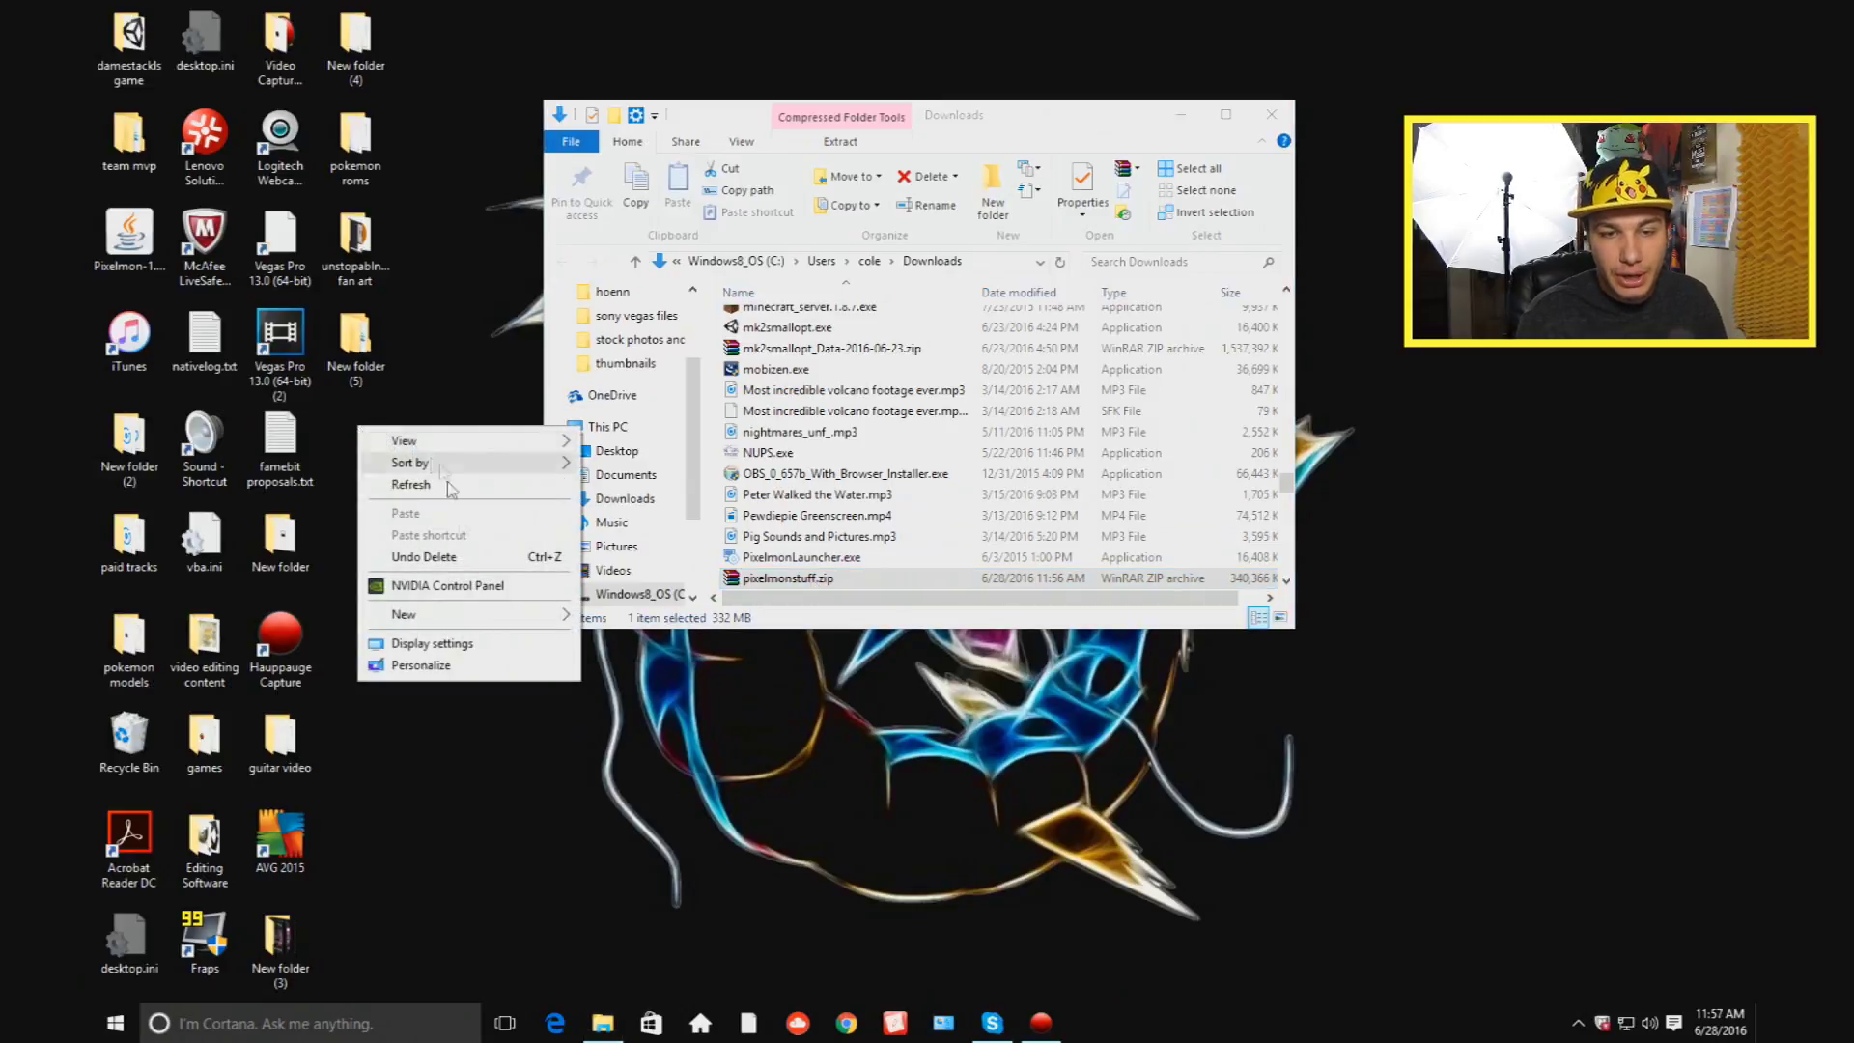
pyautogui.moveTo(454, 614)
pyautogui.click(646, 619)
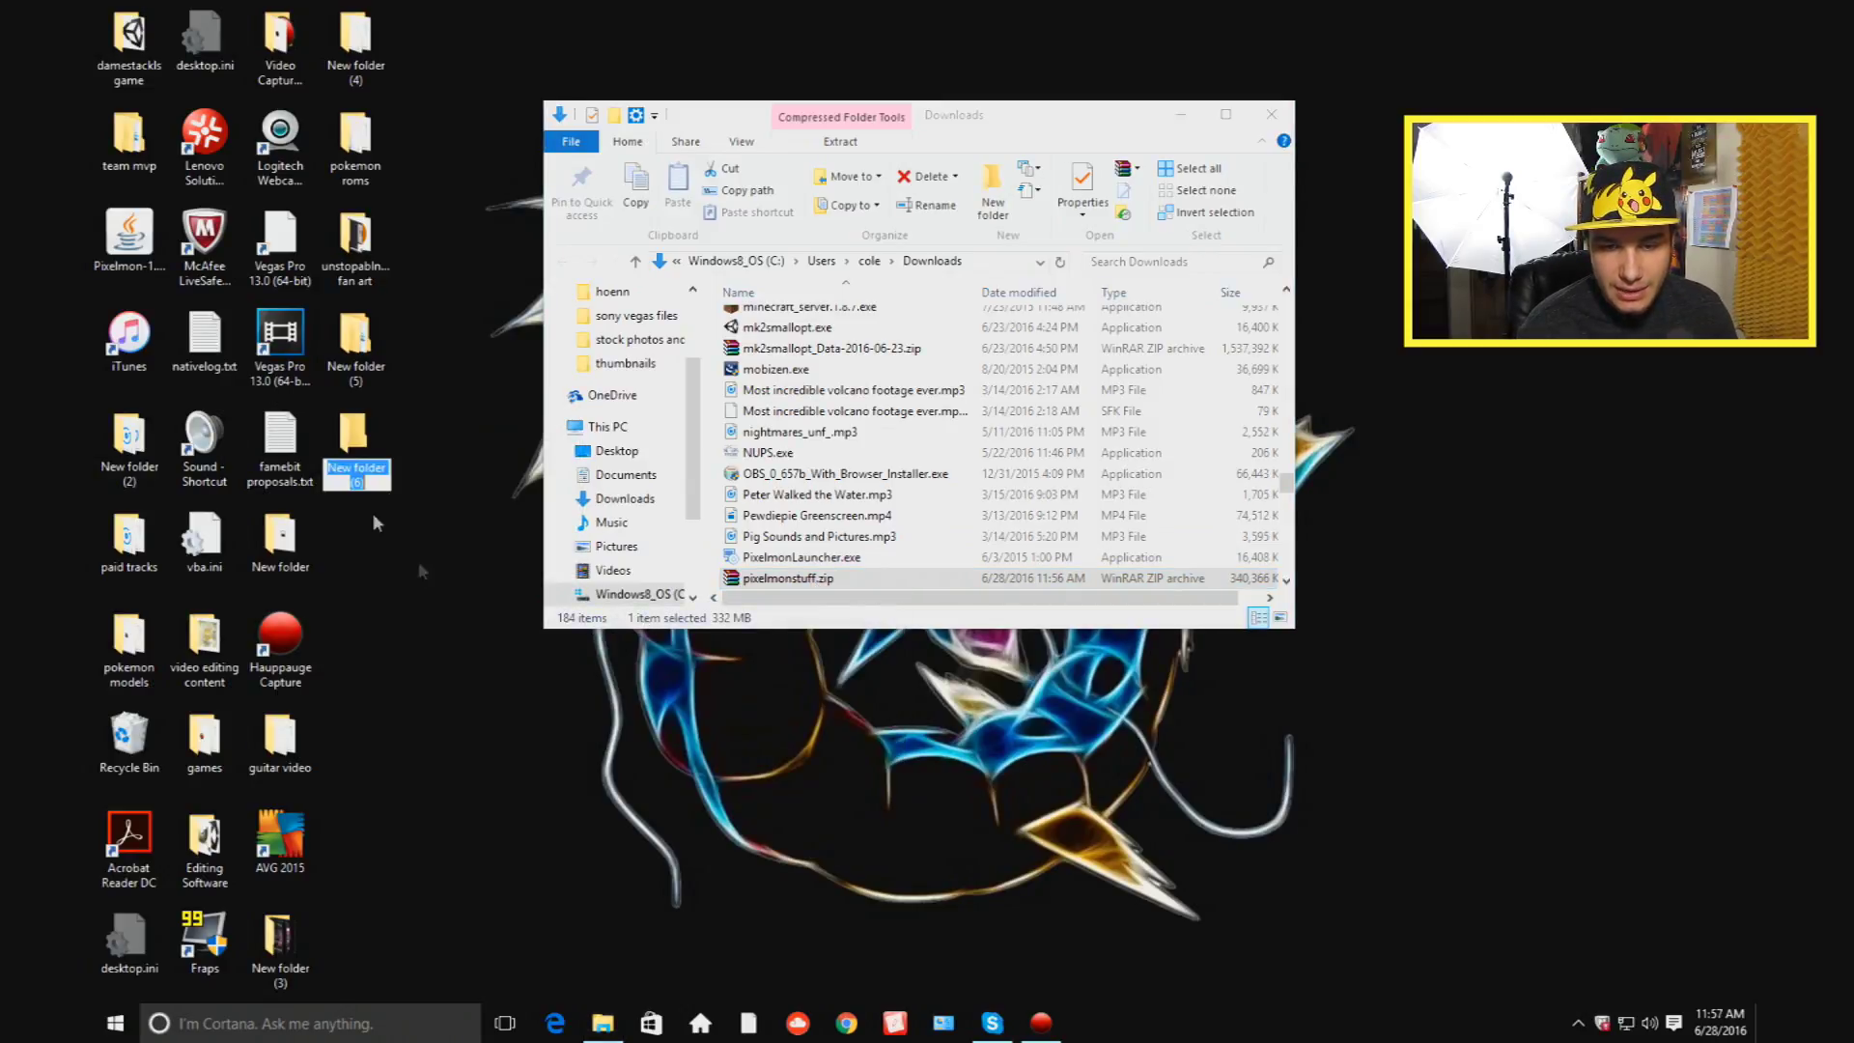
pyautogui.click(787, 577)
pyautogui.moveTo(787, 578); pyautogui.dragTo(359, 446)
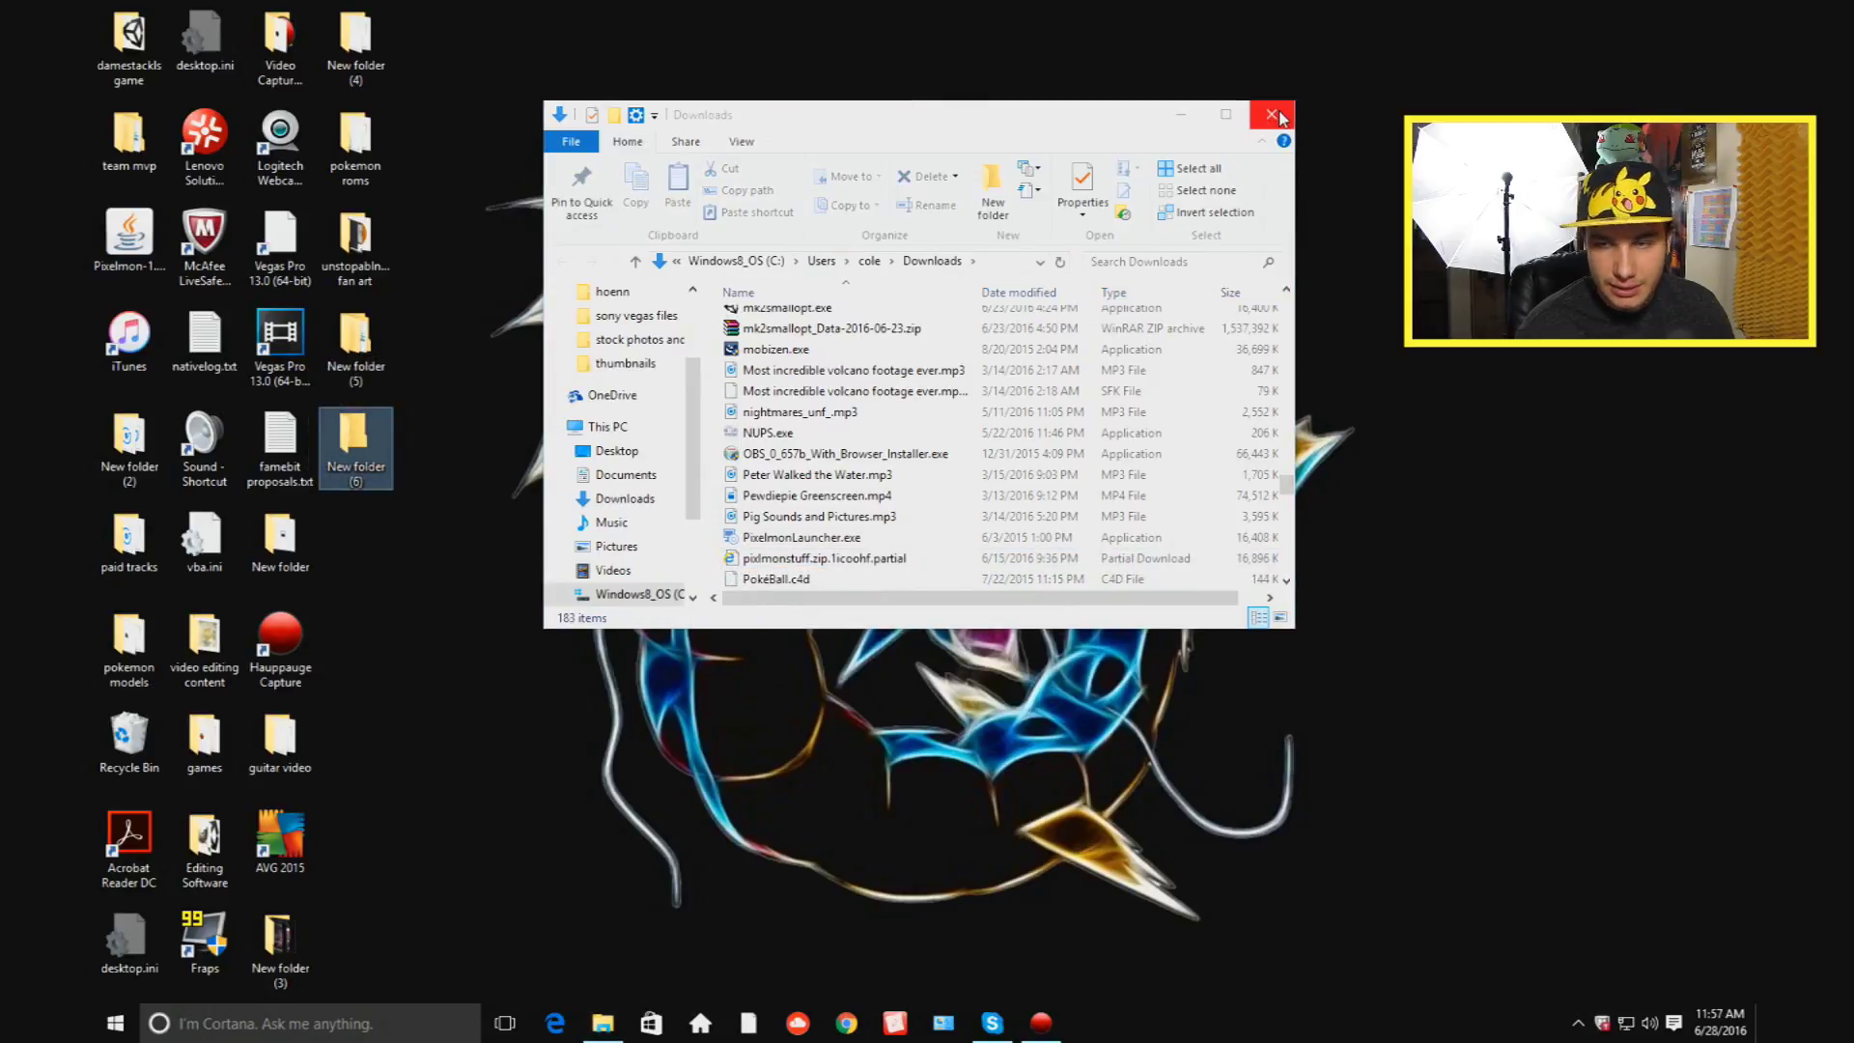
# Step: Open the new desktop folder and extract pixelmonstuff.zip there into a pixelmonstuff subfolder
pyautogui.doubleClick(357, 439)
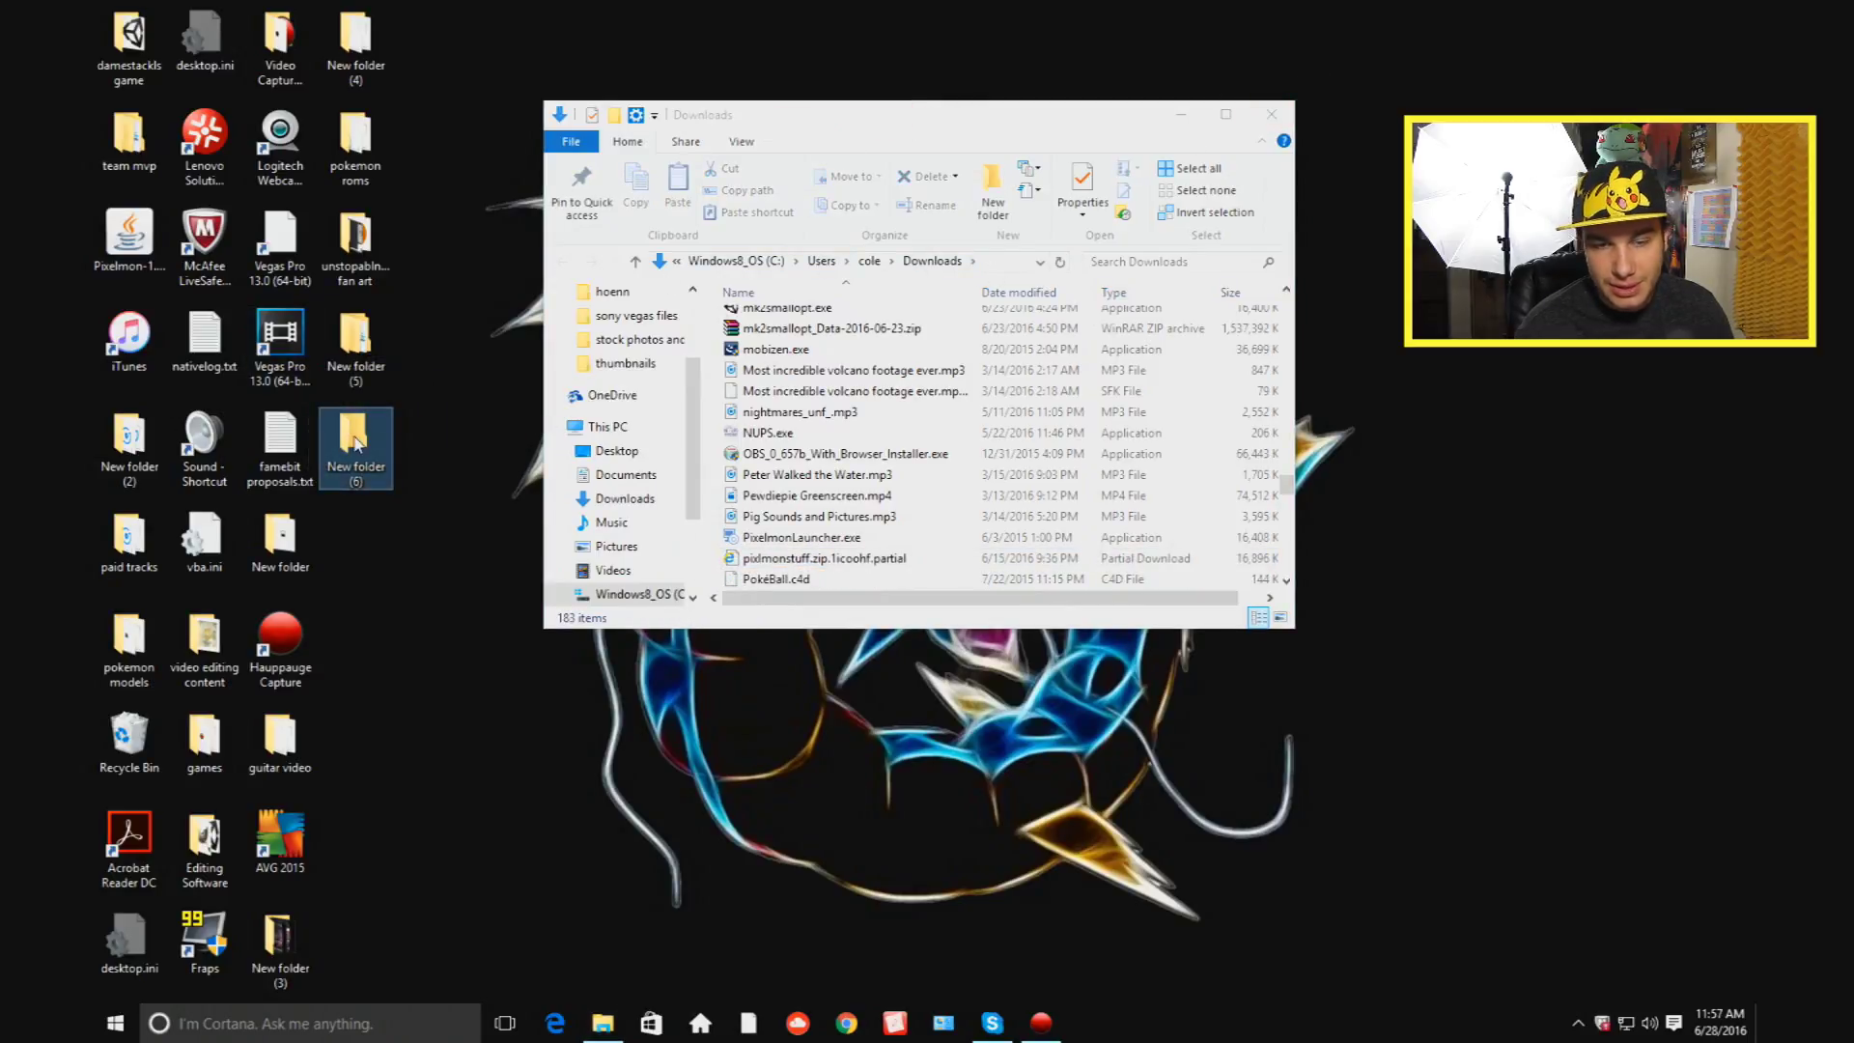
pyautogui.moveTo(980, 150); pyautogui.dragTo(1221, 414)
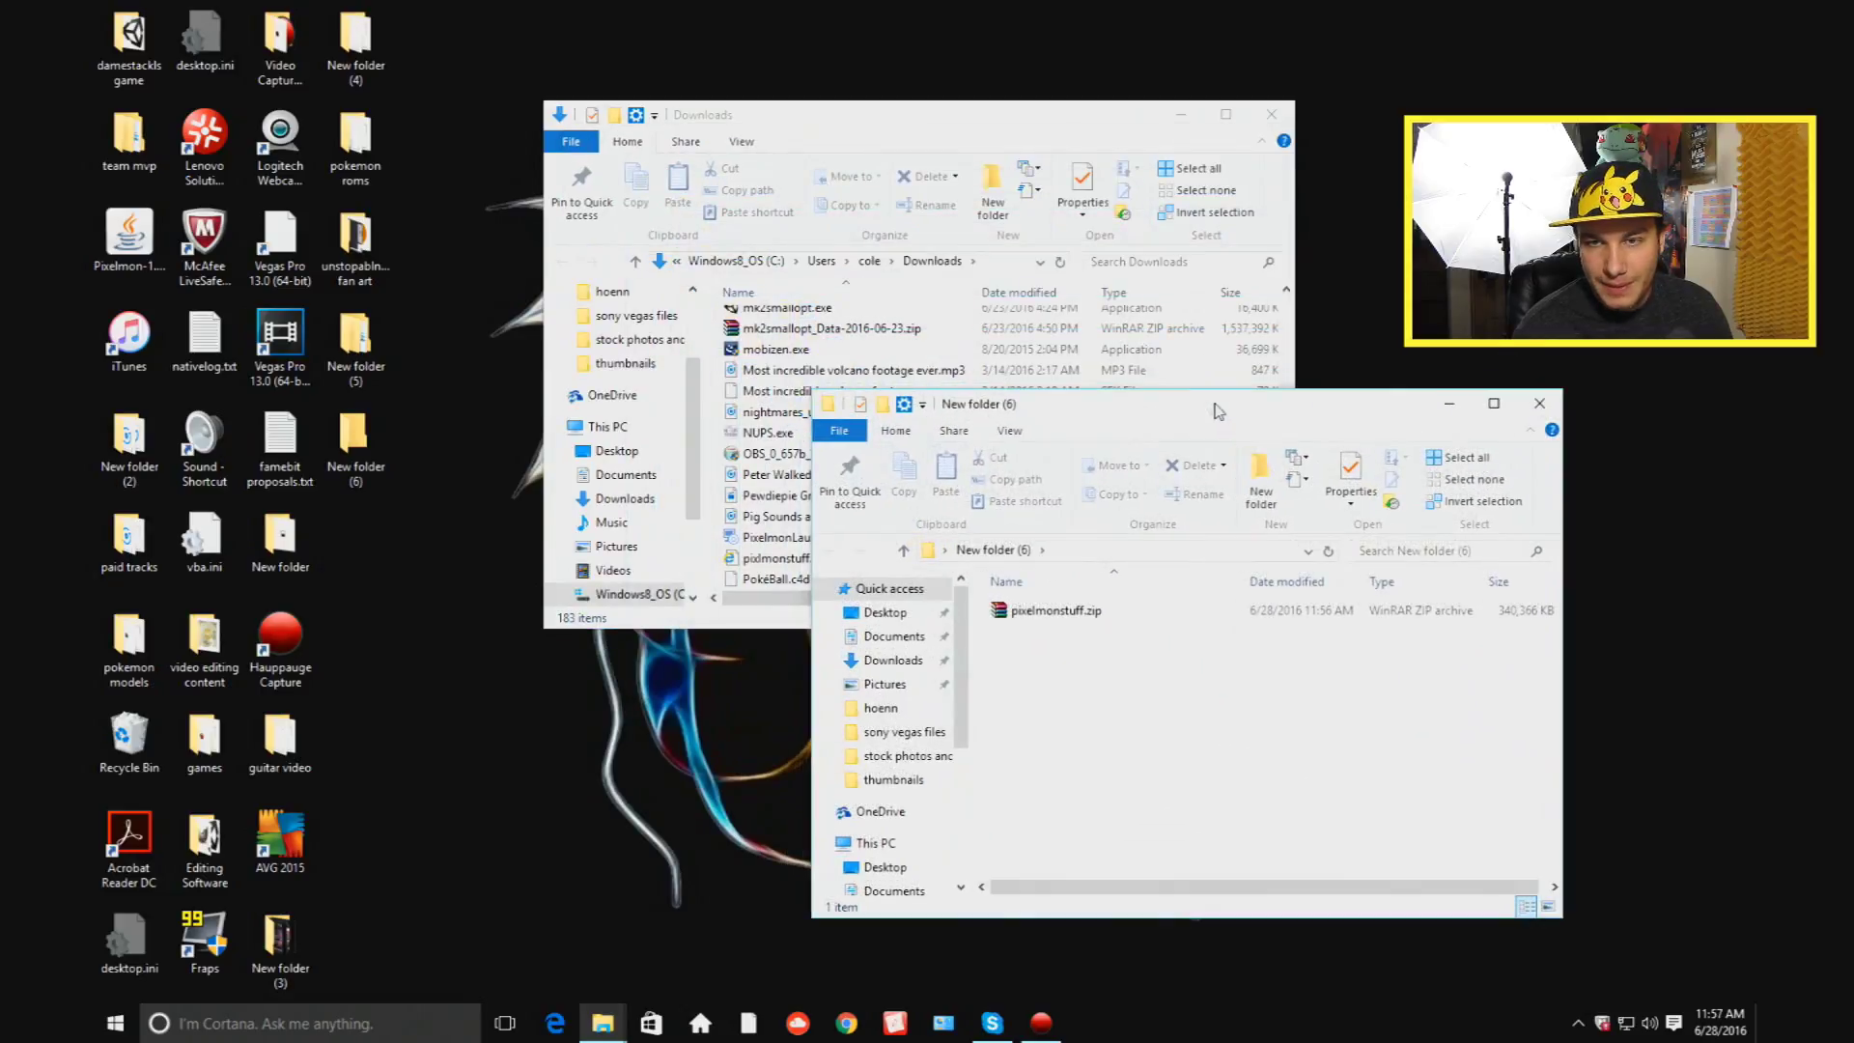
pyautogui.click(1164, 610)
pyautogui.rightClick(1164, 611)
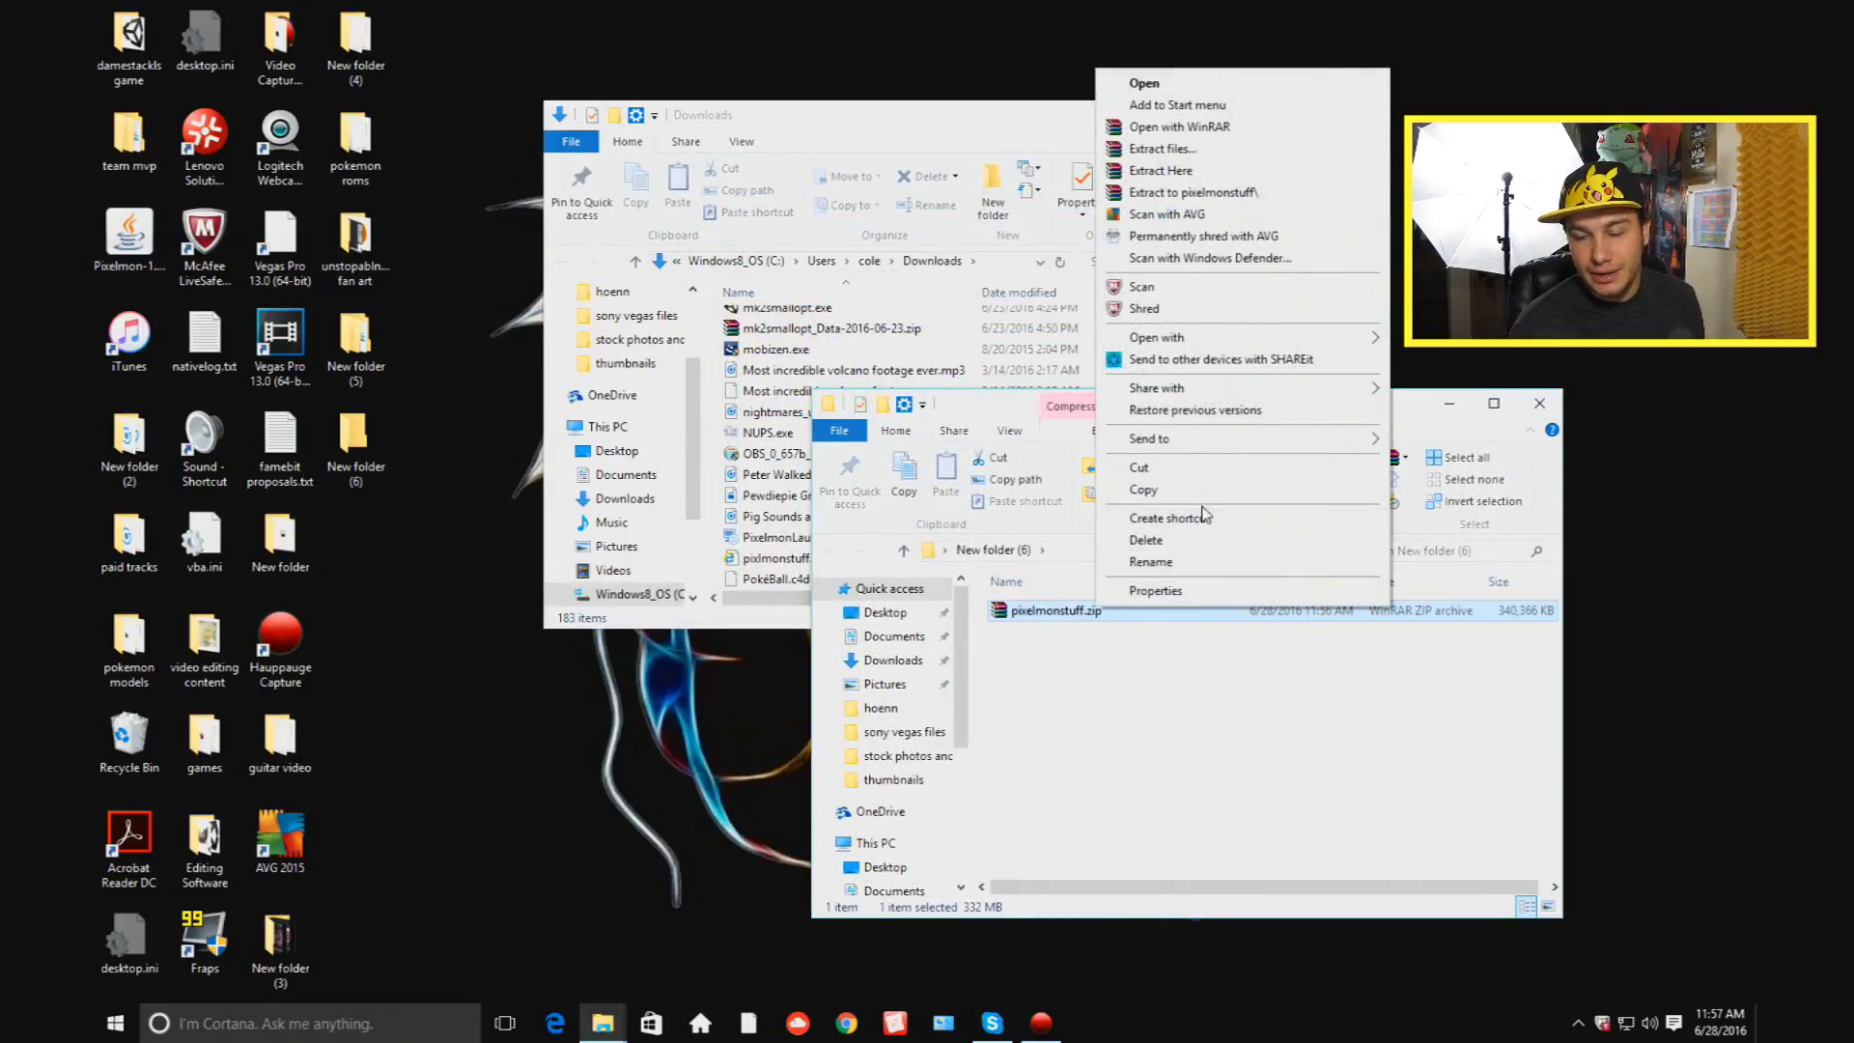
pyautogui.click(1194, 192)
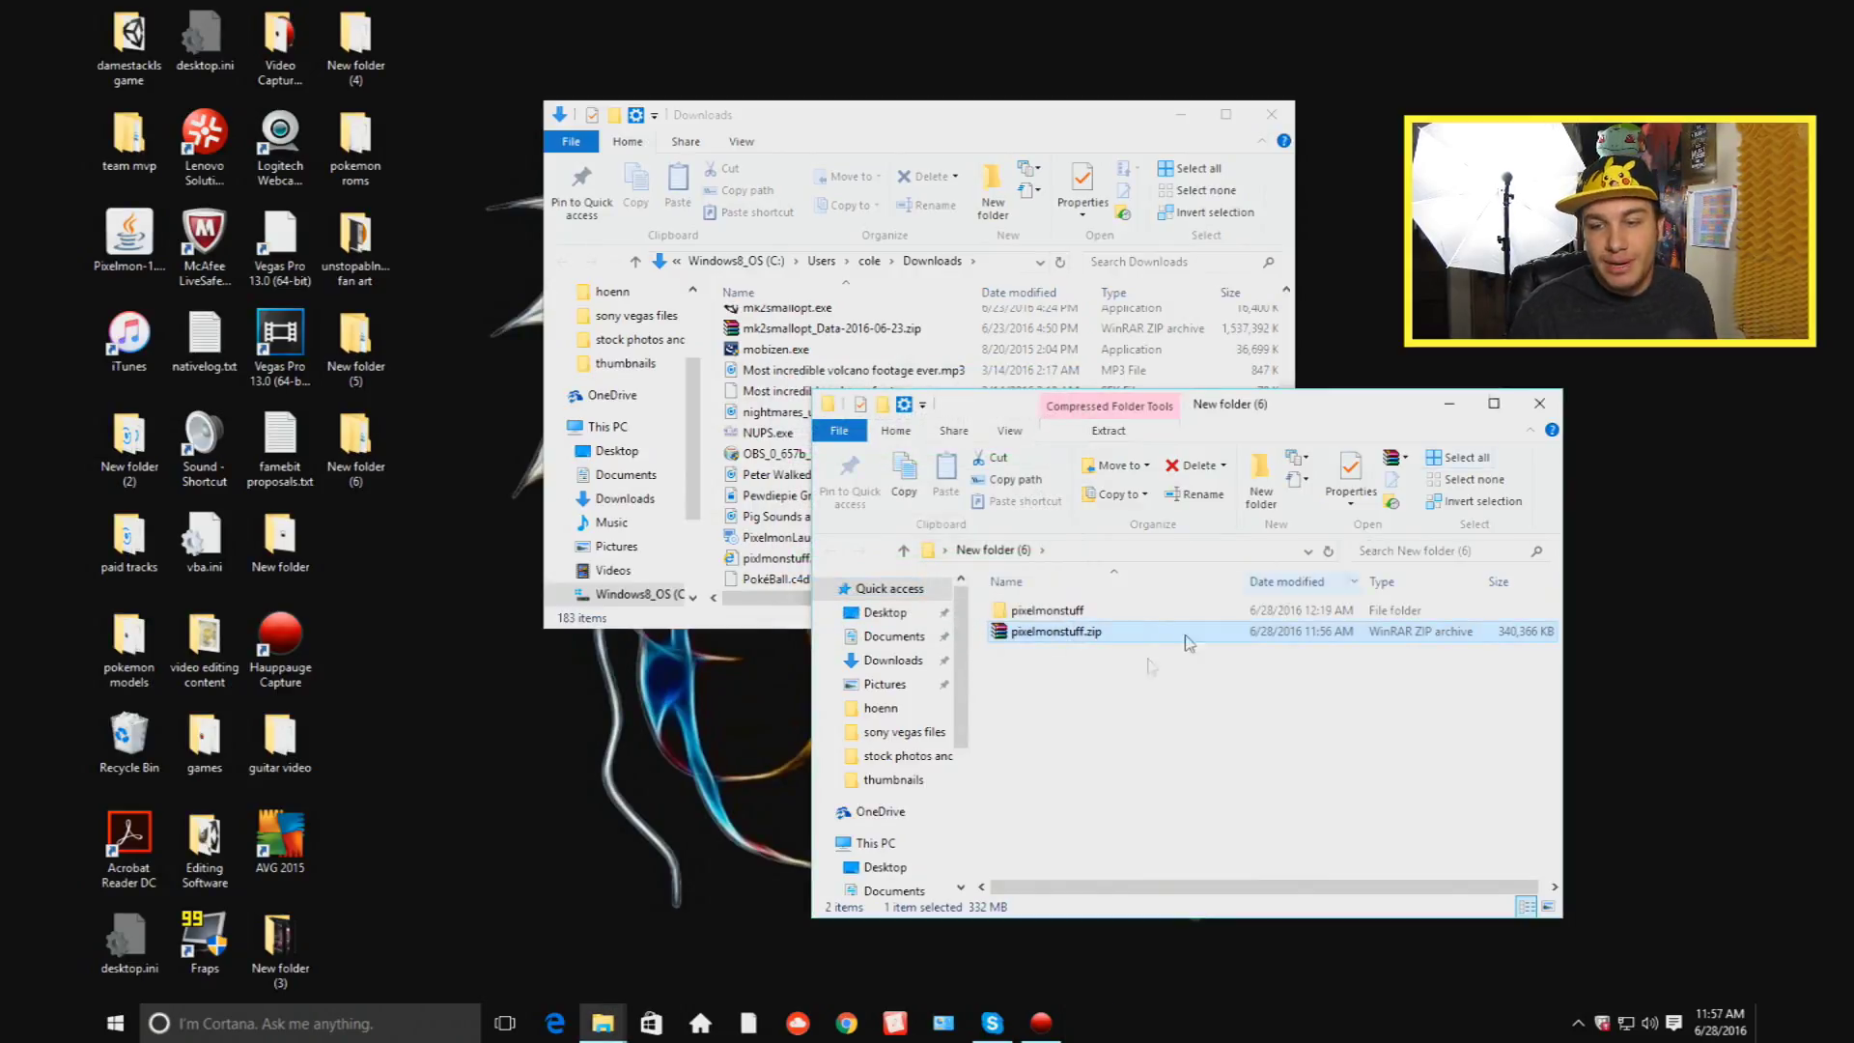
# Step: Run the Forge 1.8.9 installer from the extracted Forge (Click to Install) folder and install the client
pyautogui.doubleClick(1045, 611)
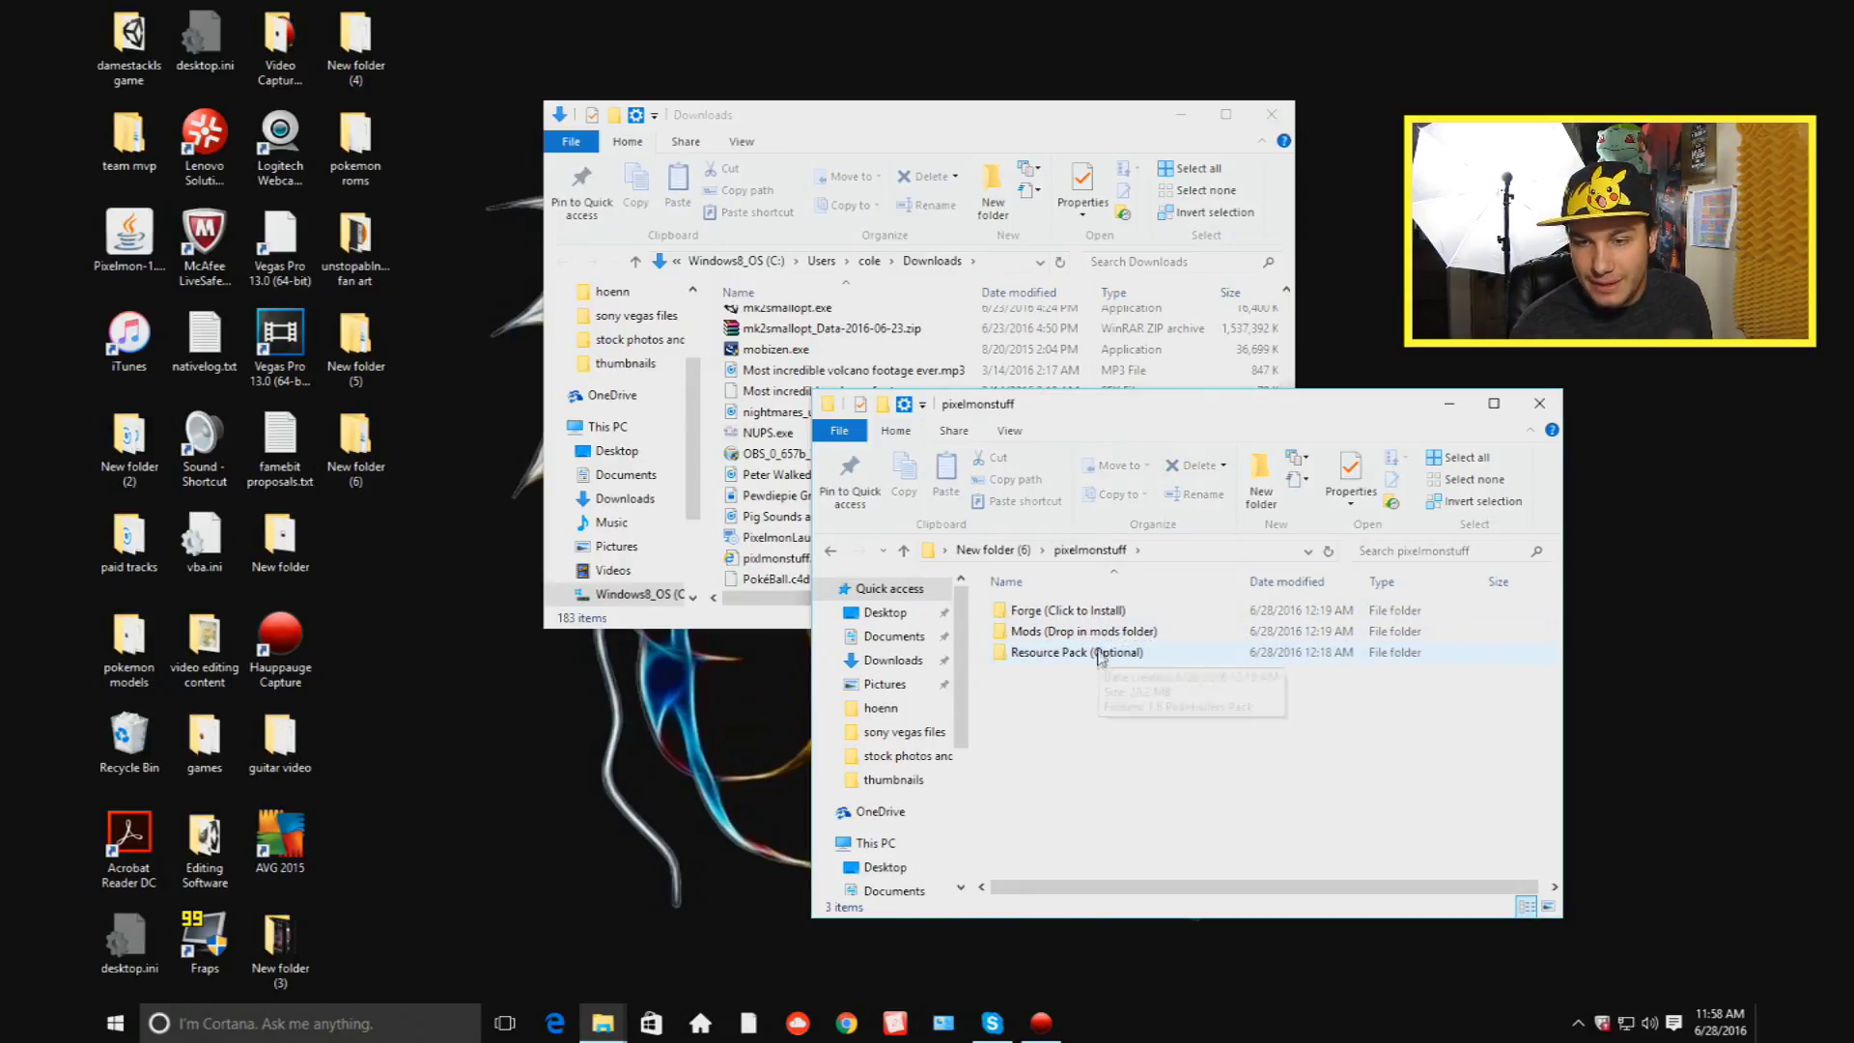
pyautogui.doubleClick(1097, 611)
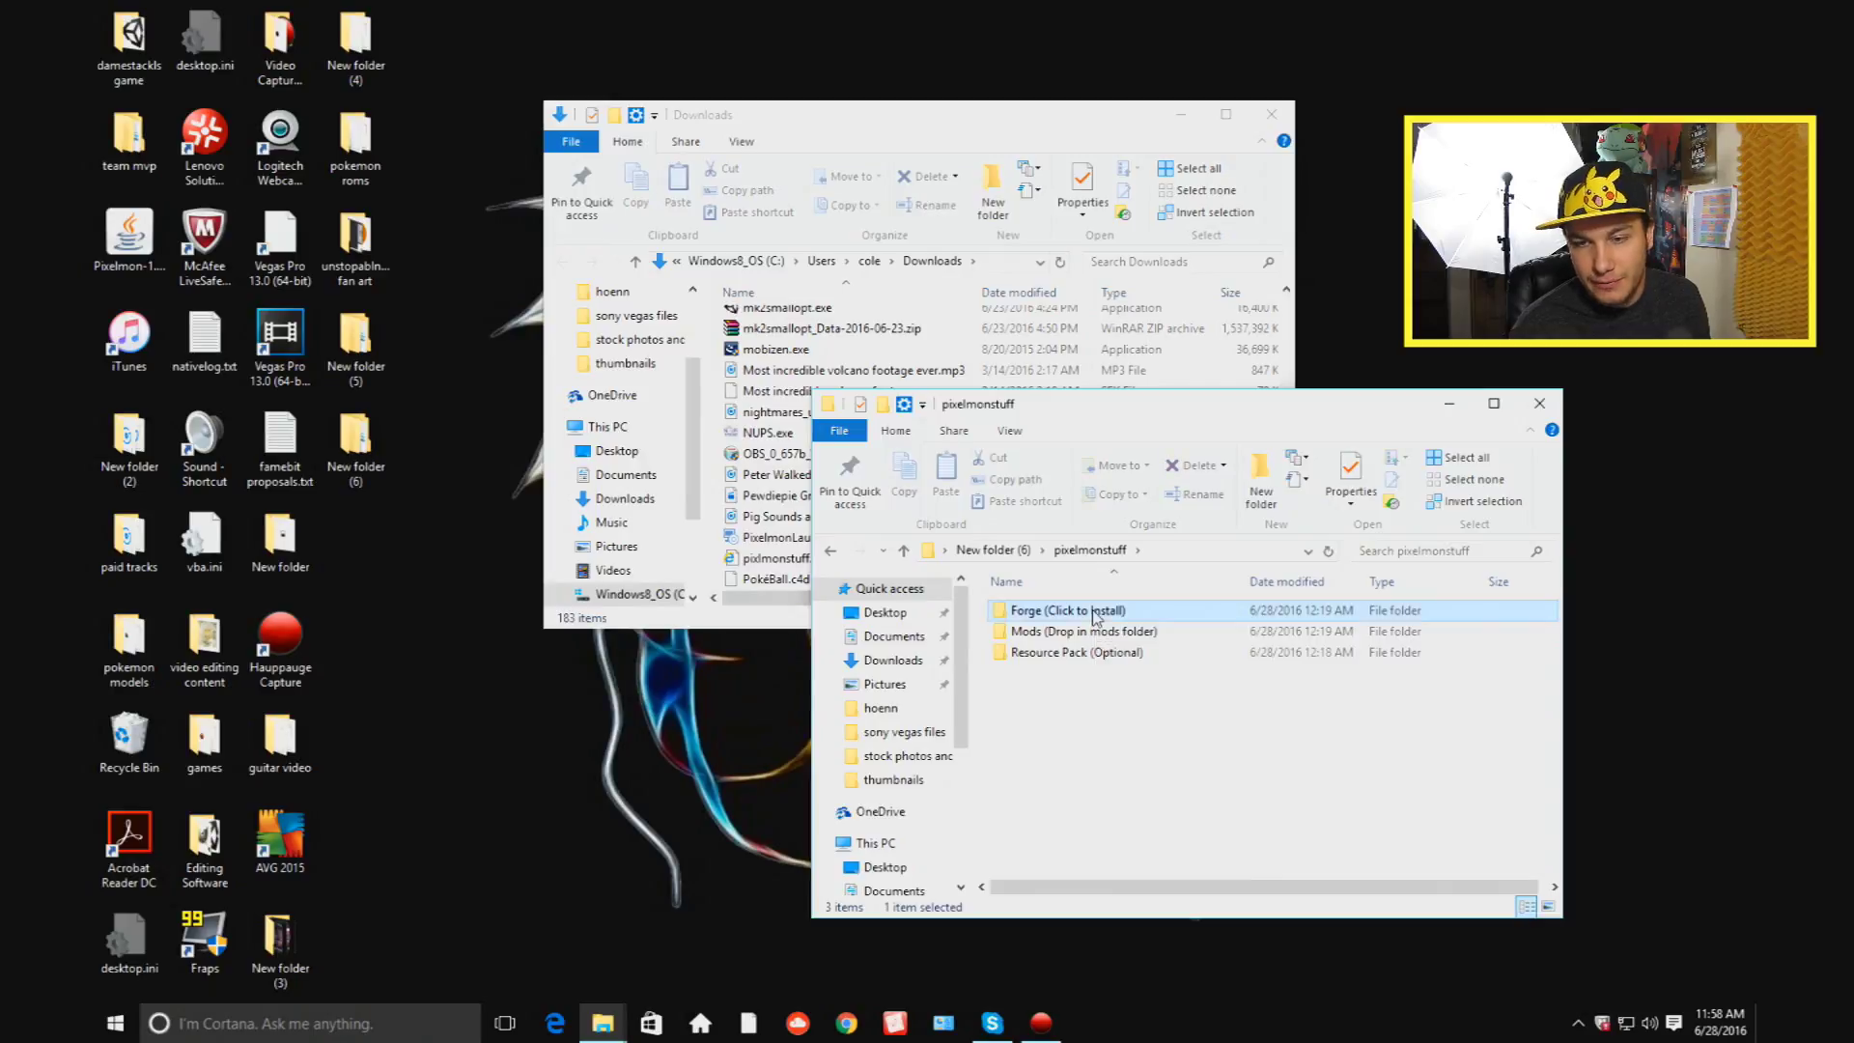
pyautogui.doubleClick(1095, 612)
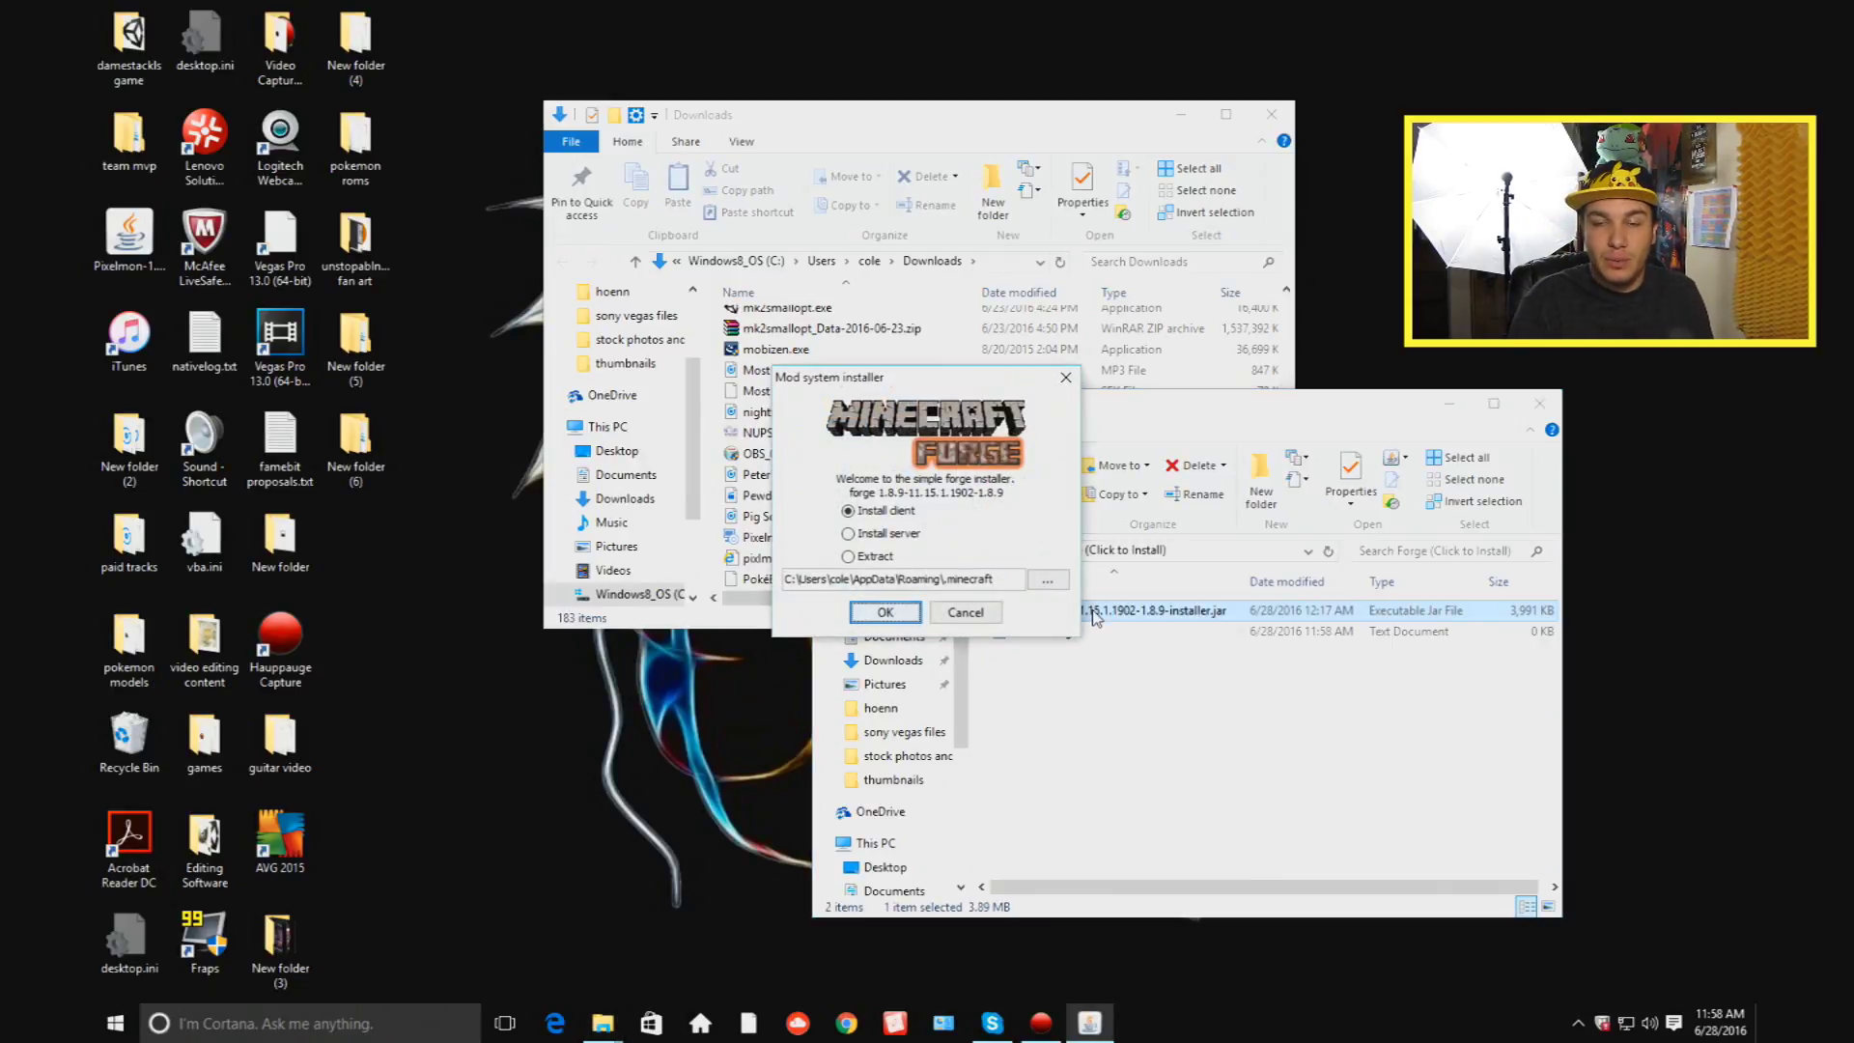
pyautogui.click(885, 612)
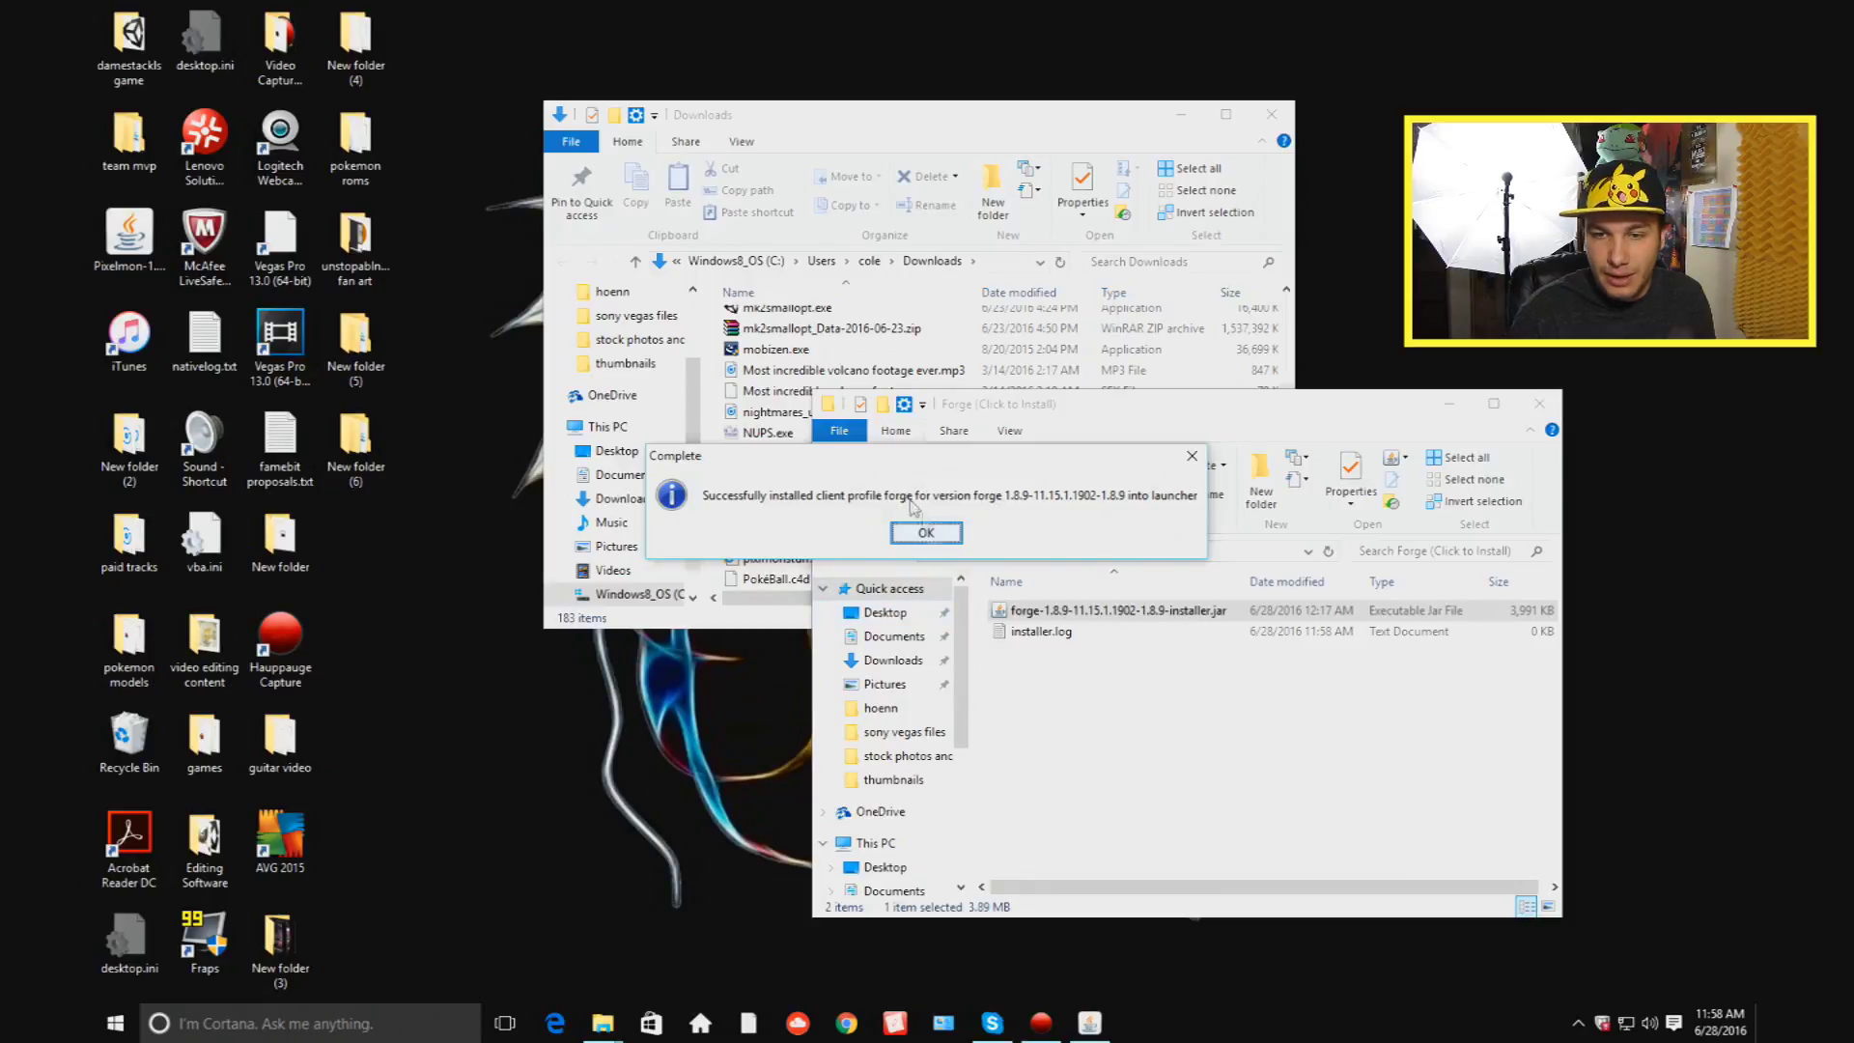
pyautogui.click(932, 534)
# Step: Go to %appdata% in the Downloads window and open the .minecraft folder
pyautogui.moveTo(1374, 406); pyautogui.dragTo(1174, 529)
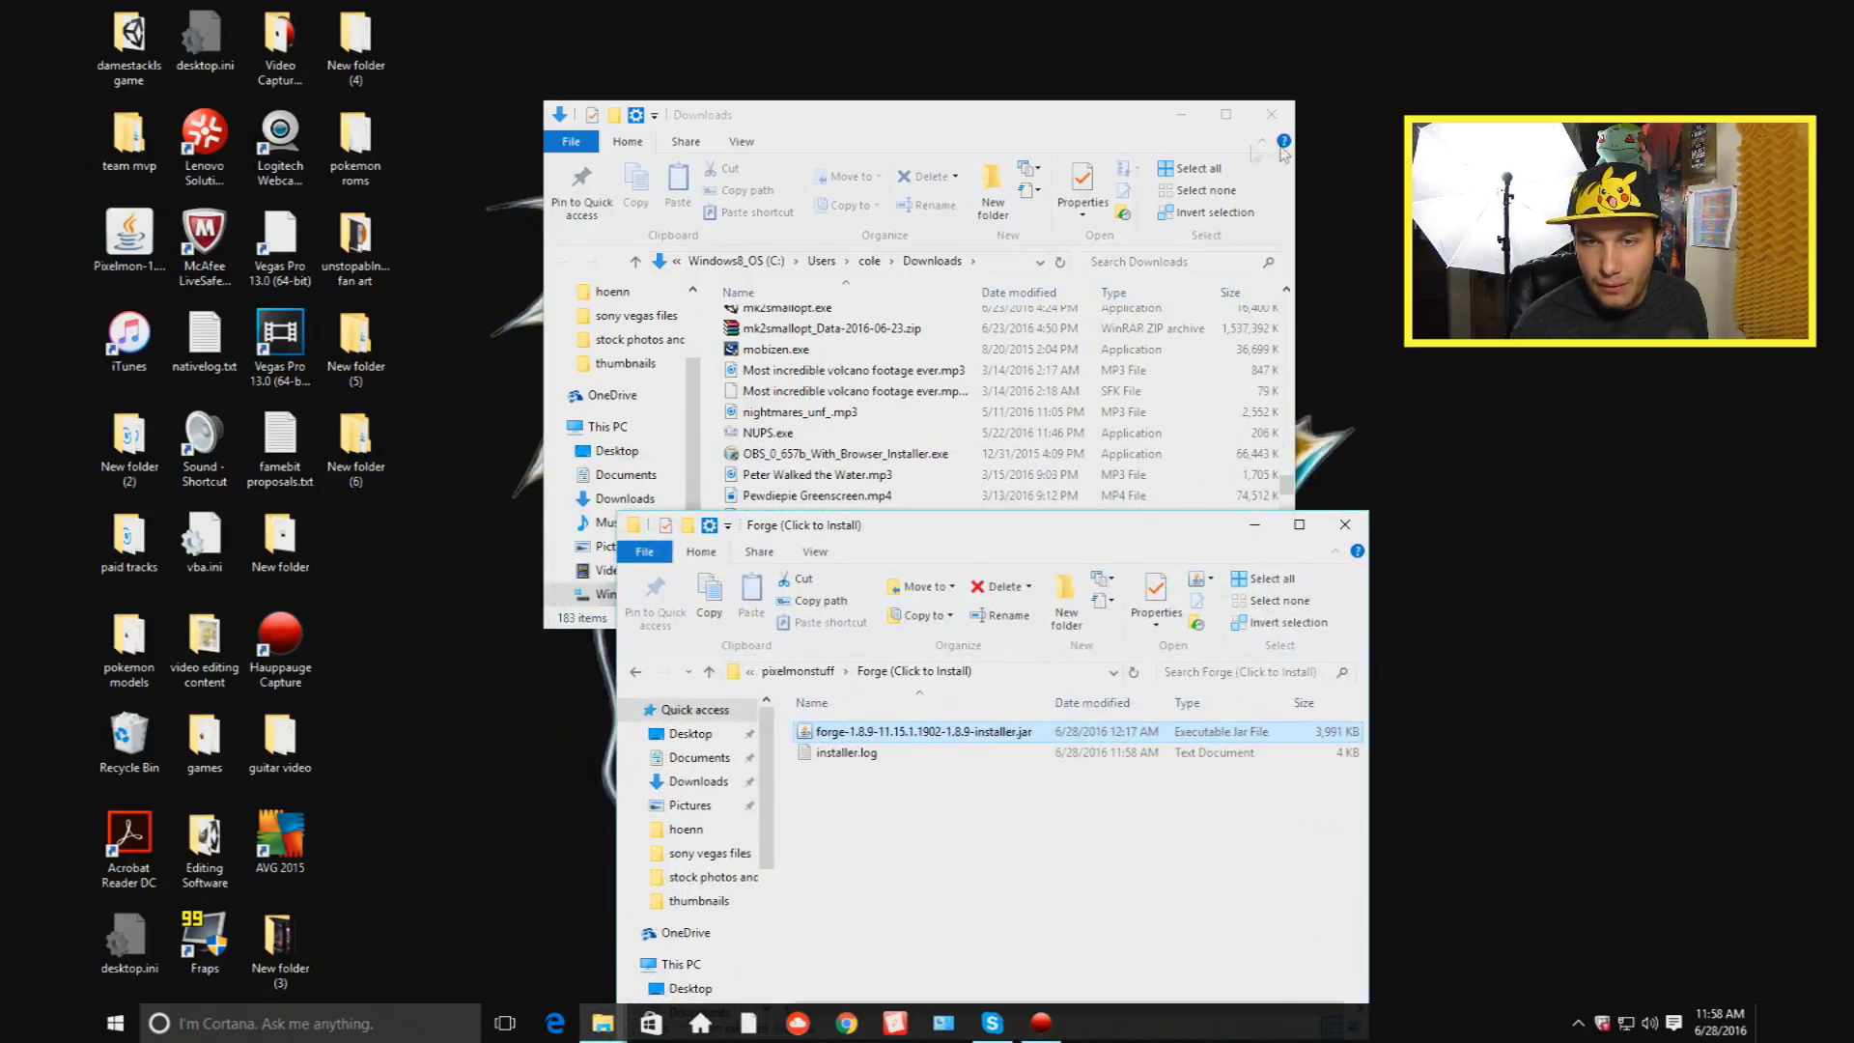
pyautogui.click(987, 264)
pyautogui.click(990, 265)
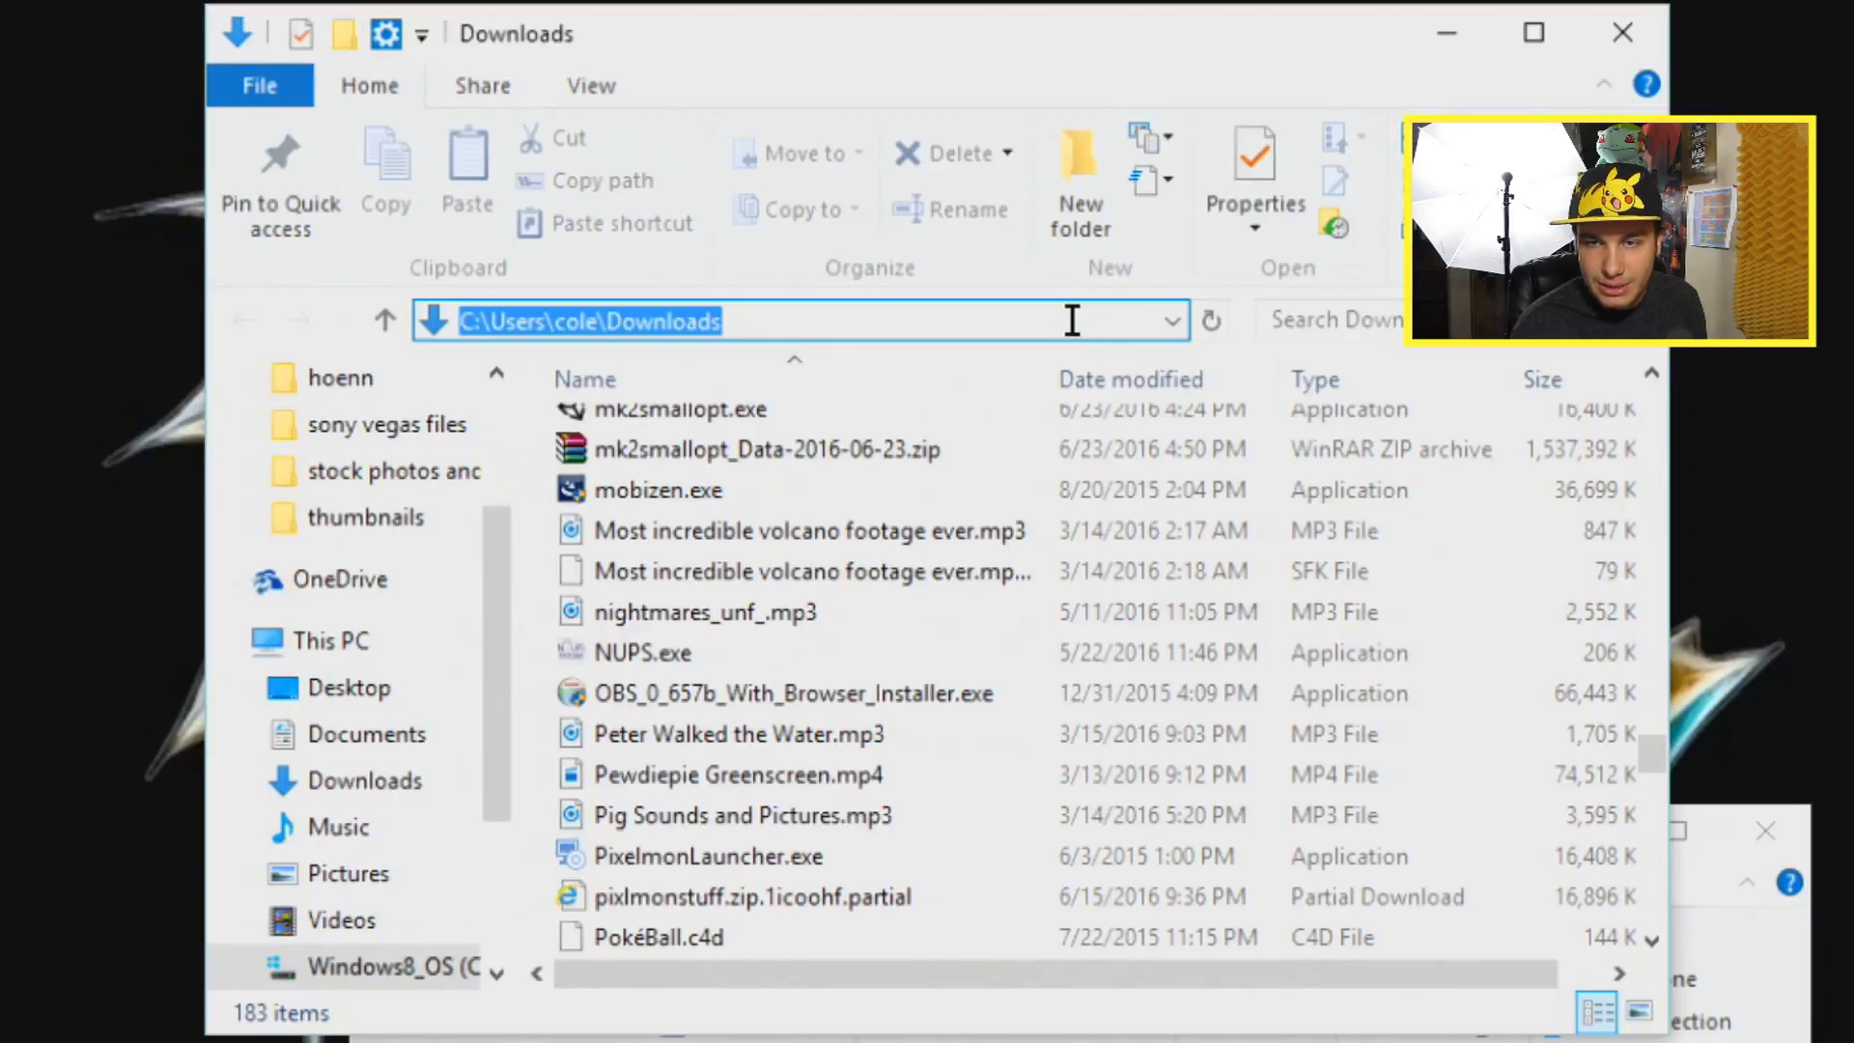
pyautogui.write('%app')
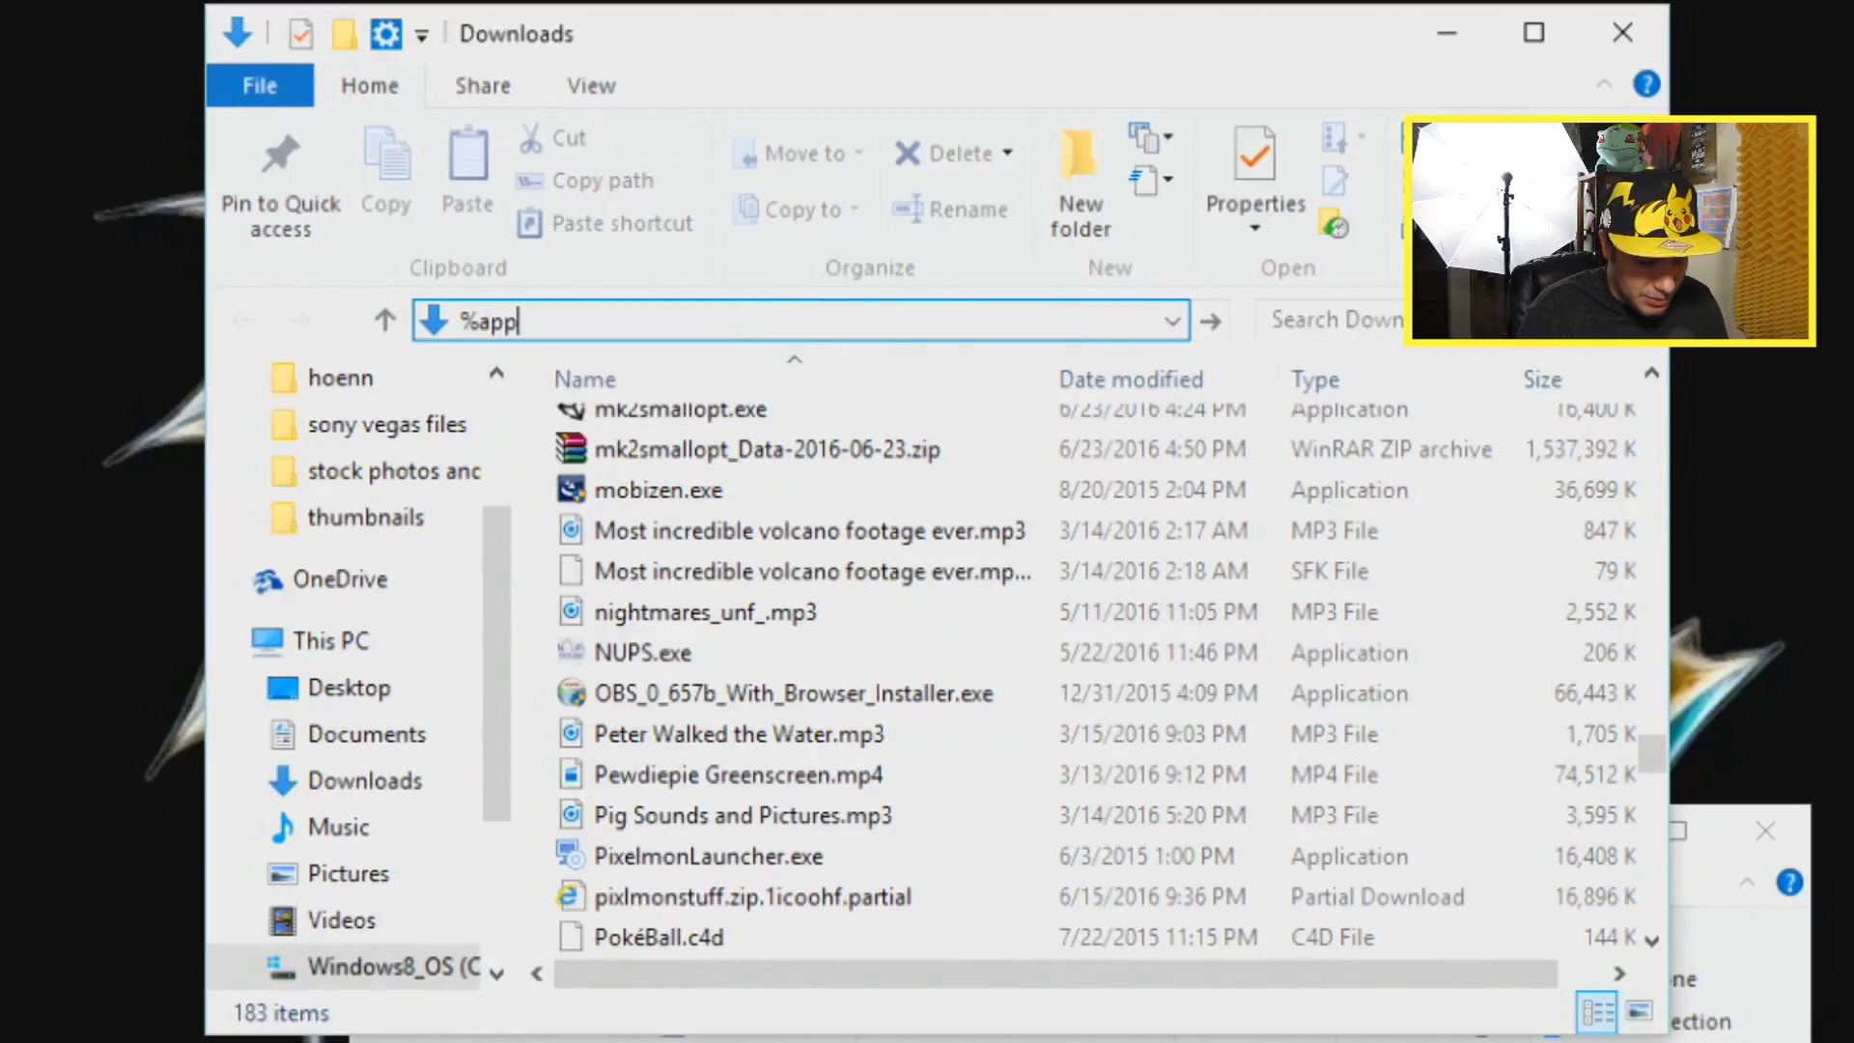
pyautogui.write('data%')
pyautogui.press('Return')
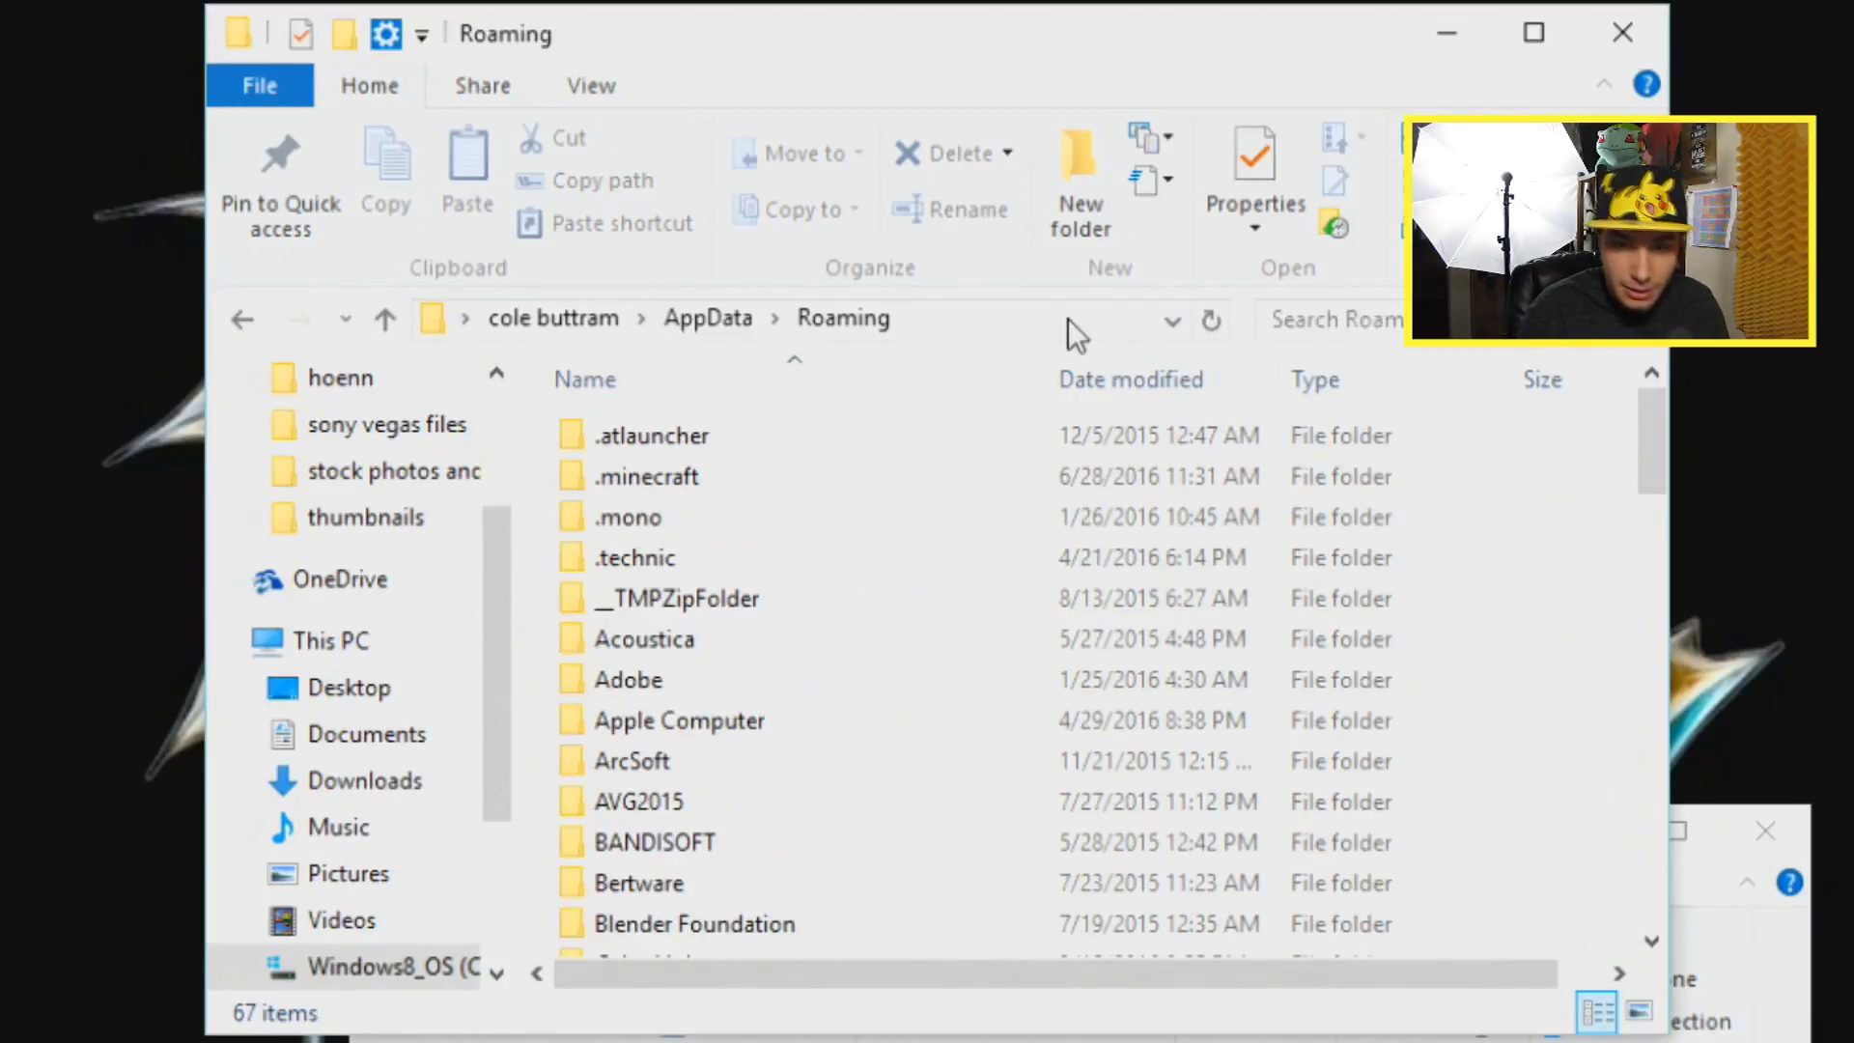
pyautogui.doubleClick(681, 484)
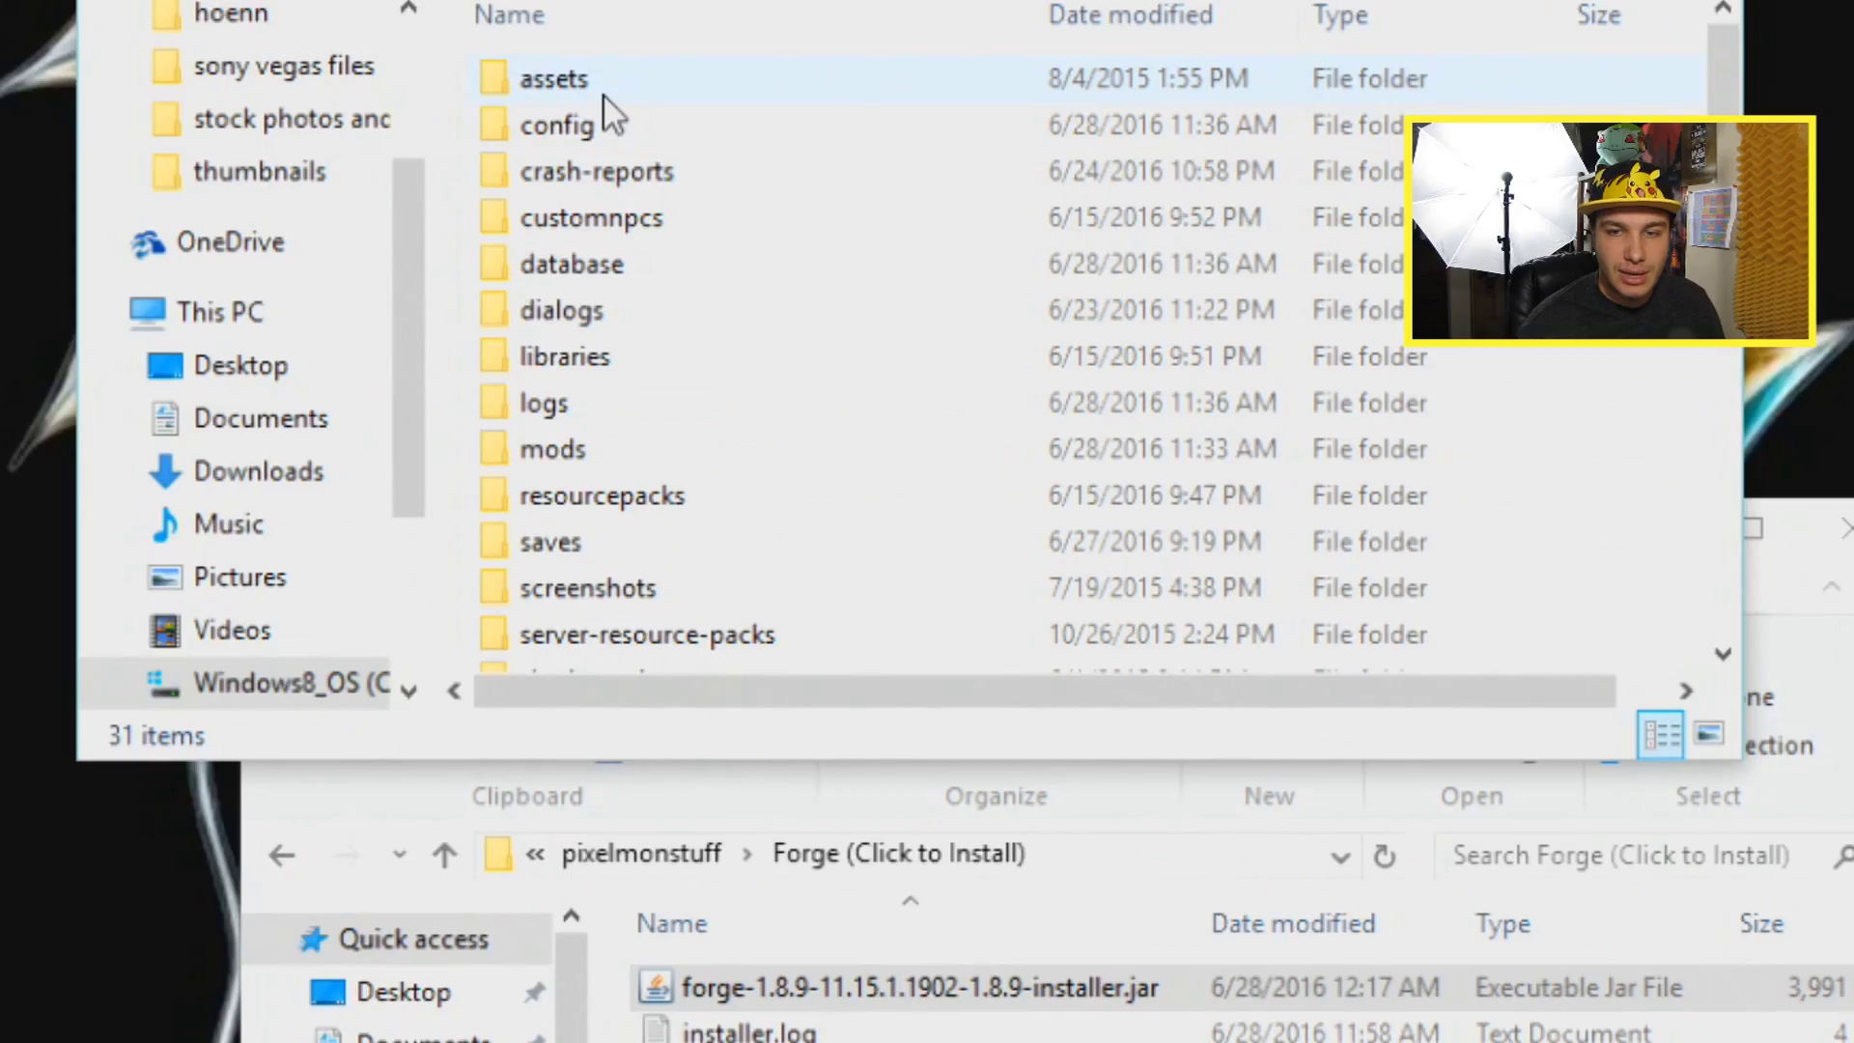
# Step: Open the mods folder inside .minecraft and delete all four existing mod files
pyautogui.scroll(-1, 671, 465)
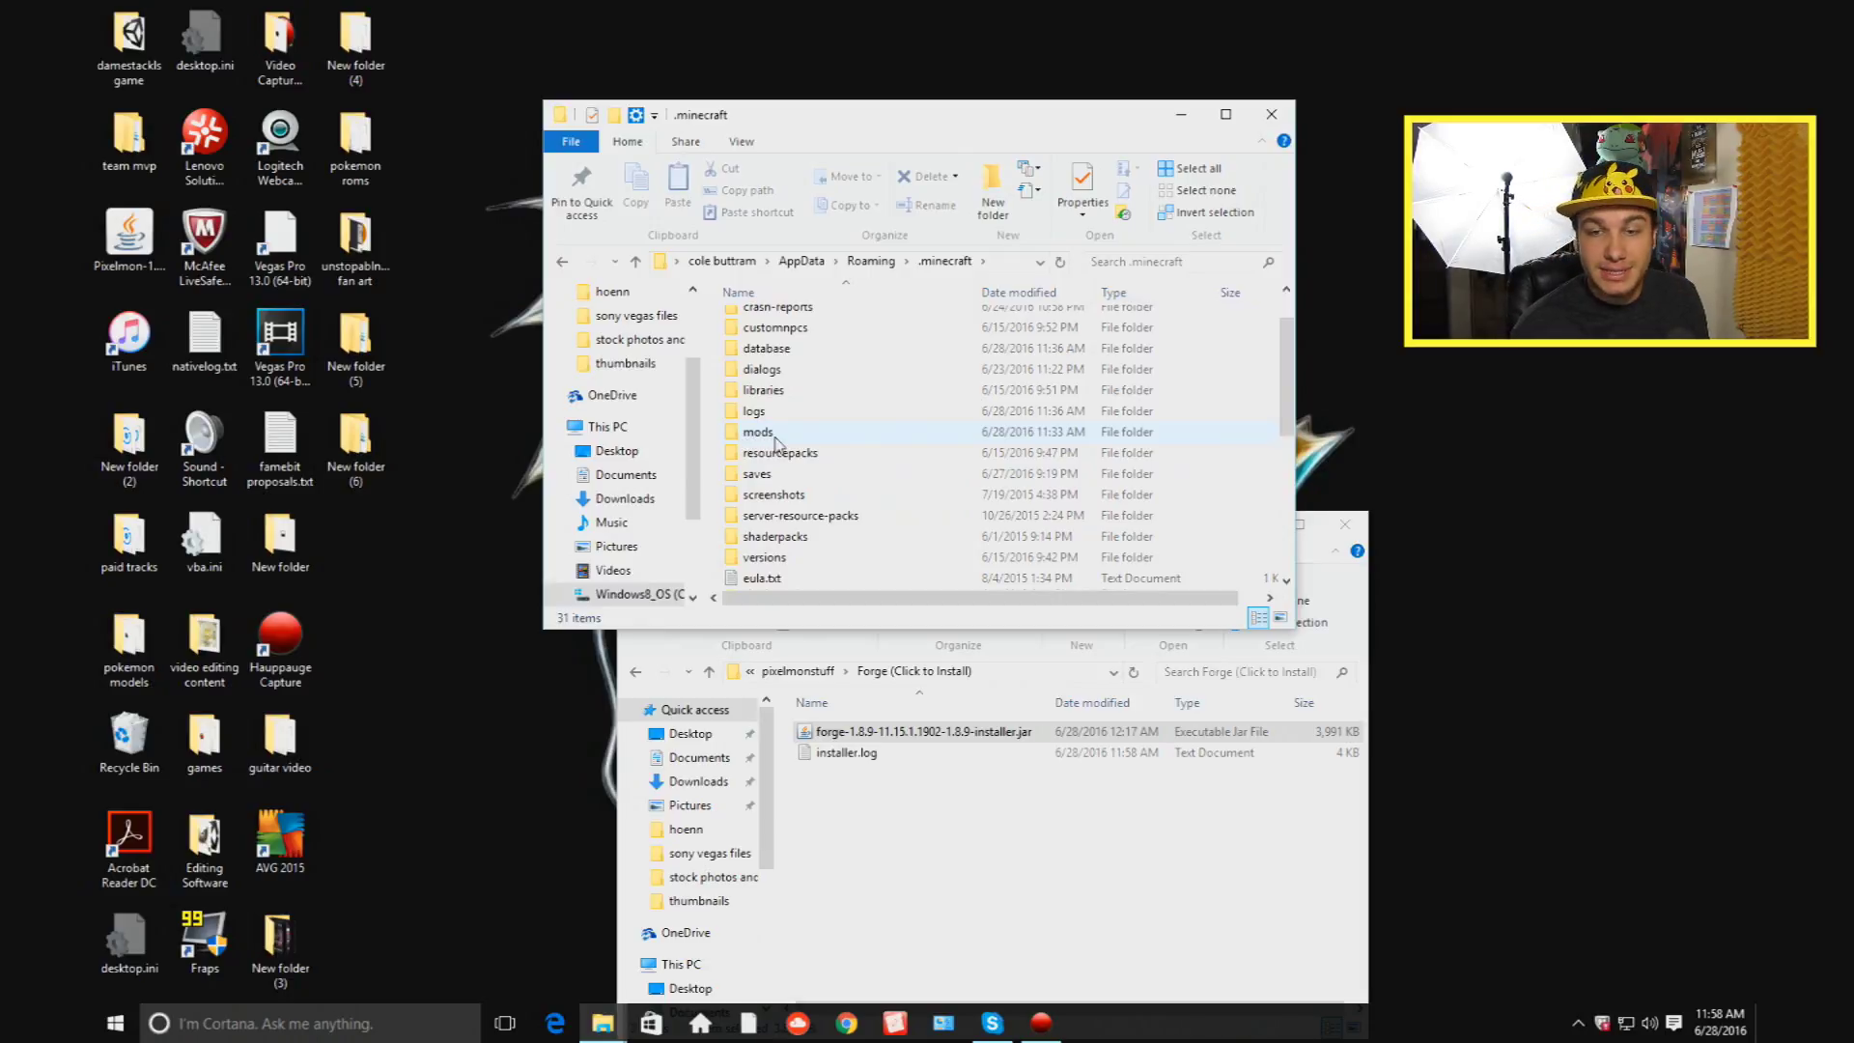
pyautogui.doubleClick(761, 440)
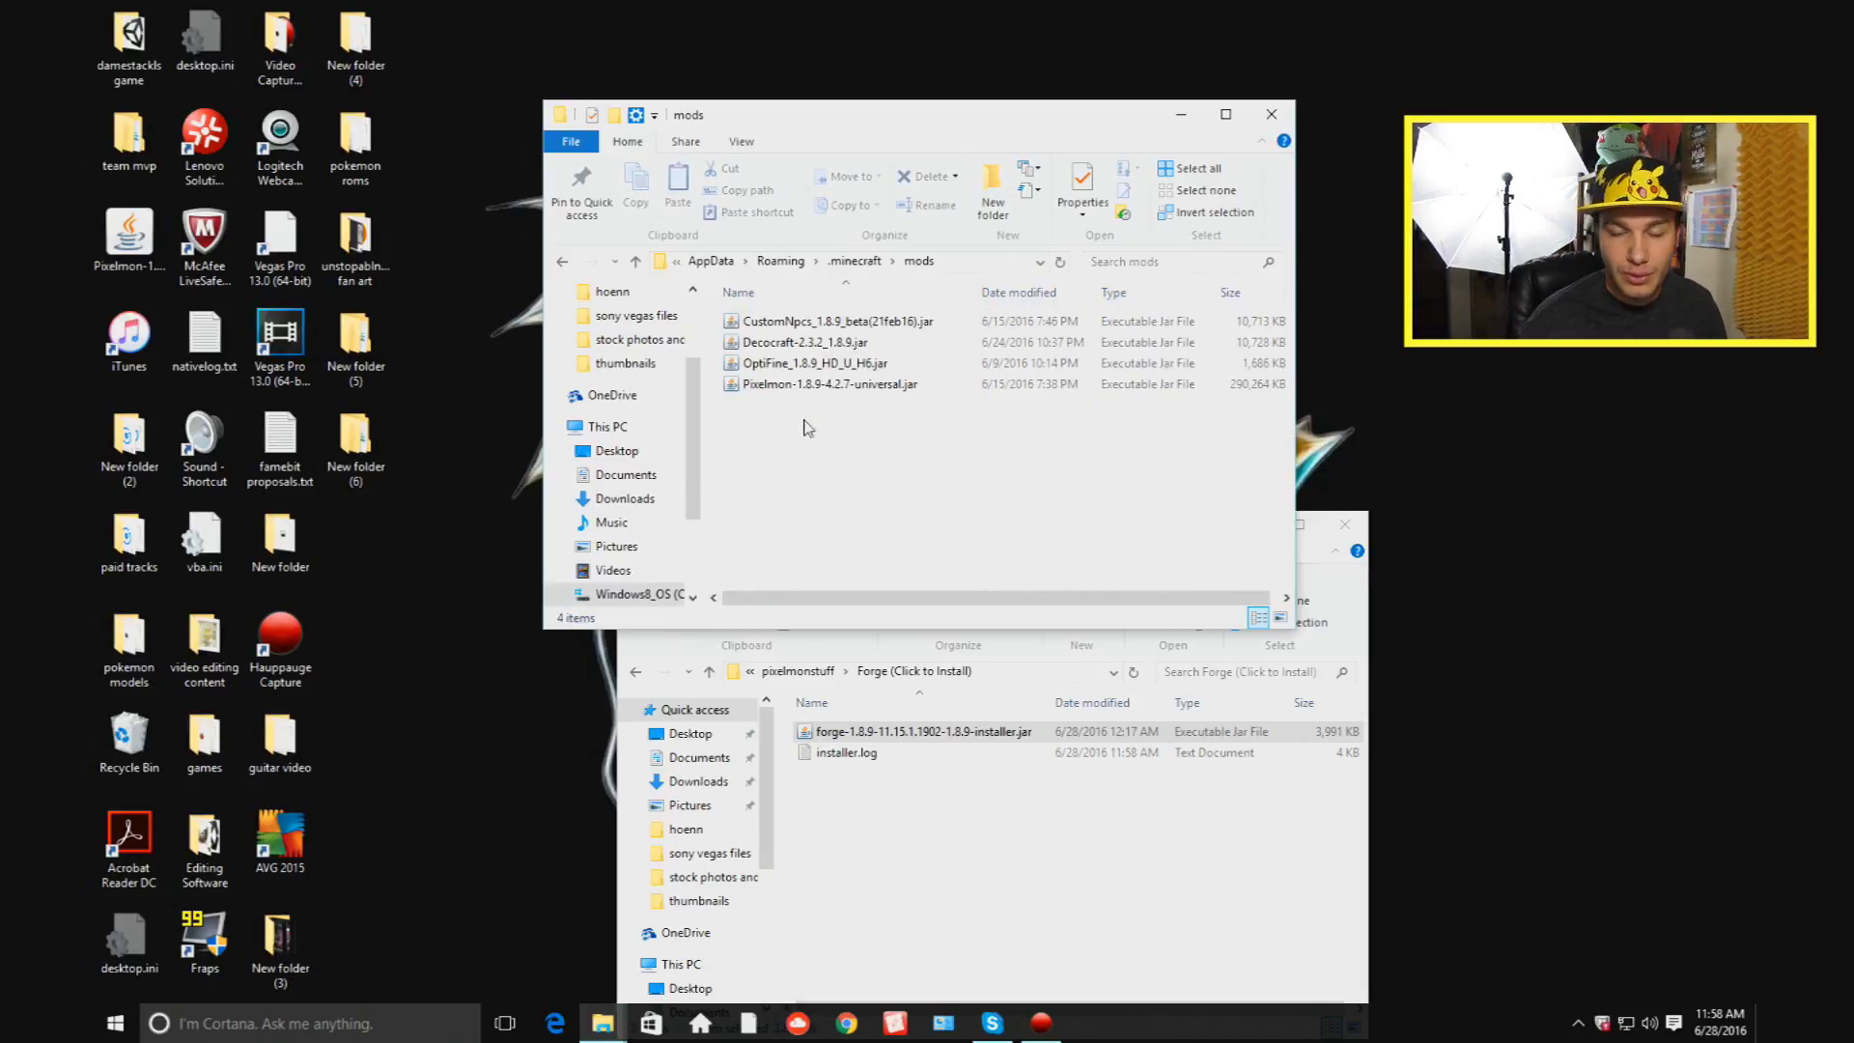
pyautogui.moveTo(850, 431); pyautogui.dragTo(745, 313)
pyautogui.press('Delete')
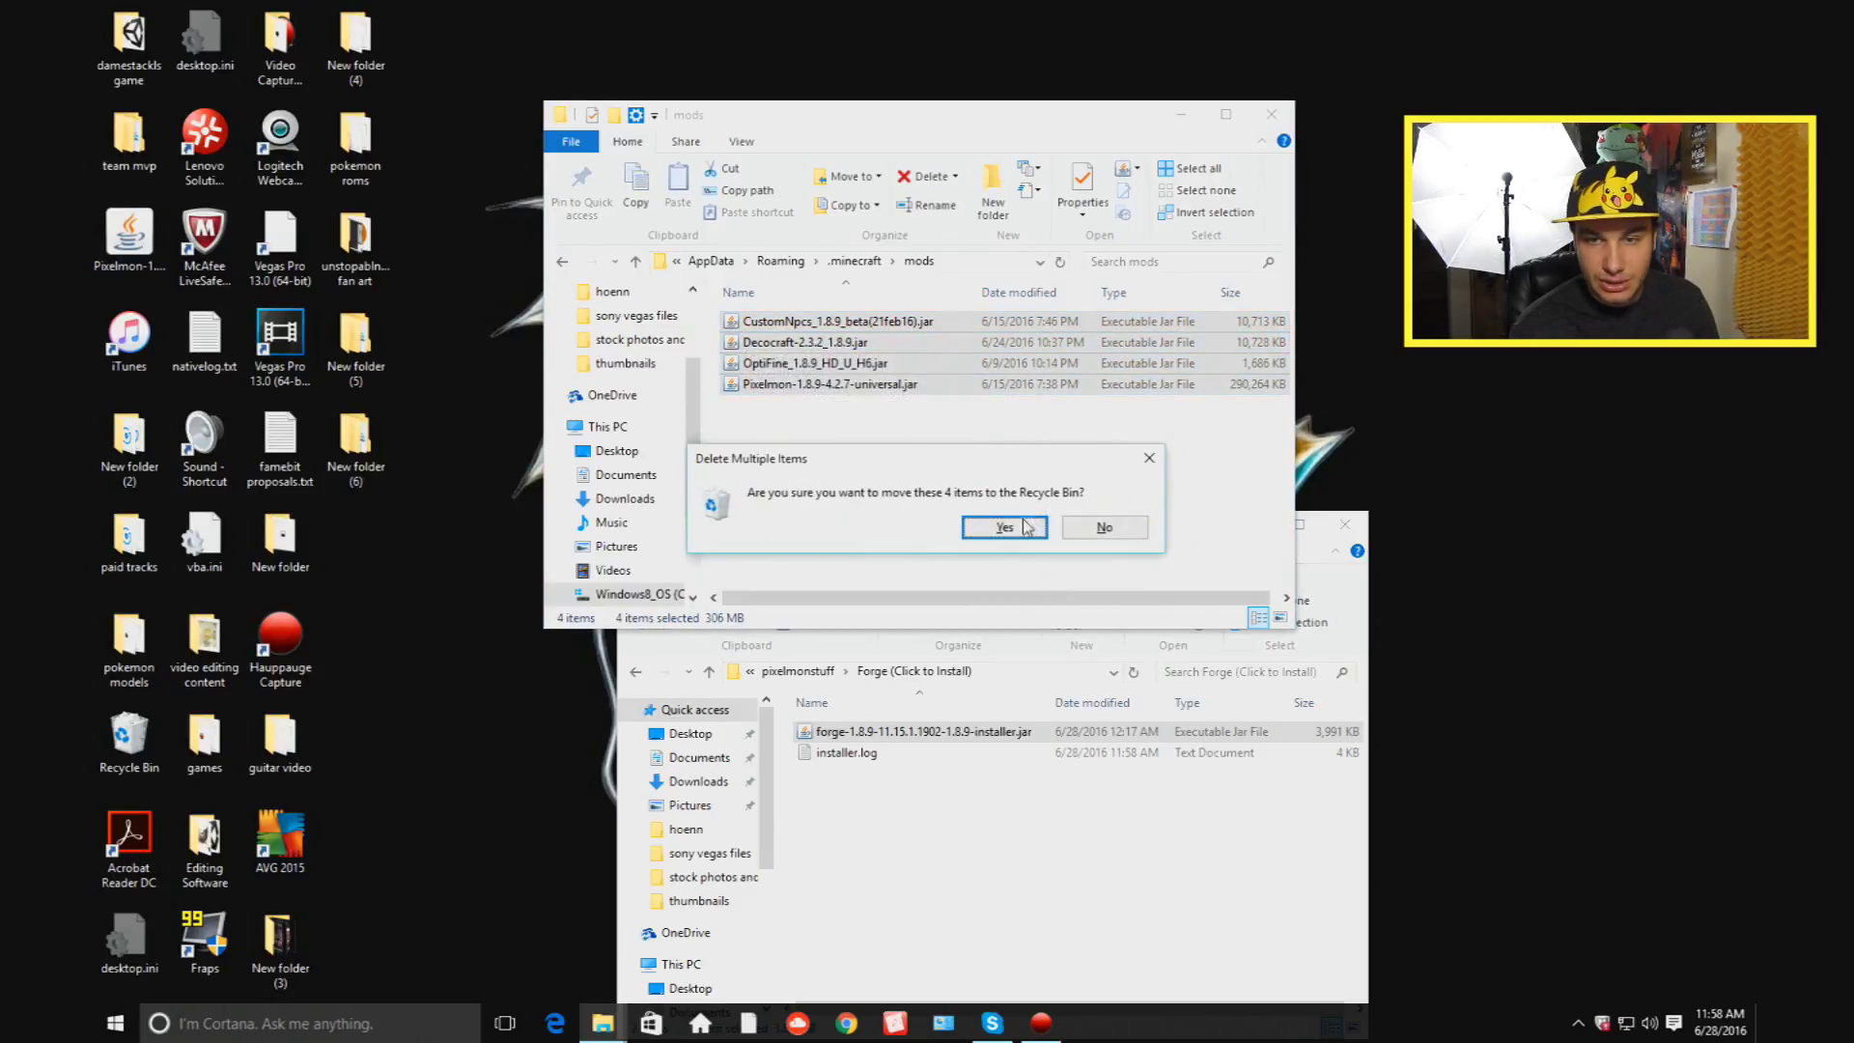
pyautogui.click(1026, 526)
# Step: Move all four mod files from the extracted Mods (Drop in mods folder) into .minecraft's mods folder
pyautogui.moveTo(869, 114); pyautogui.dragTo(830, 14)
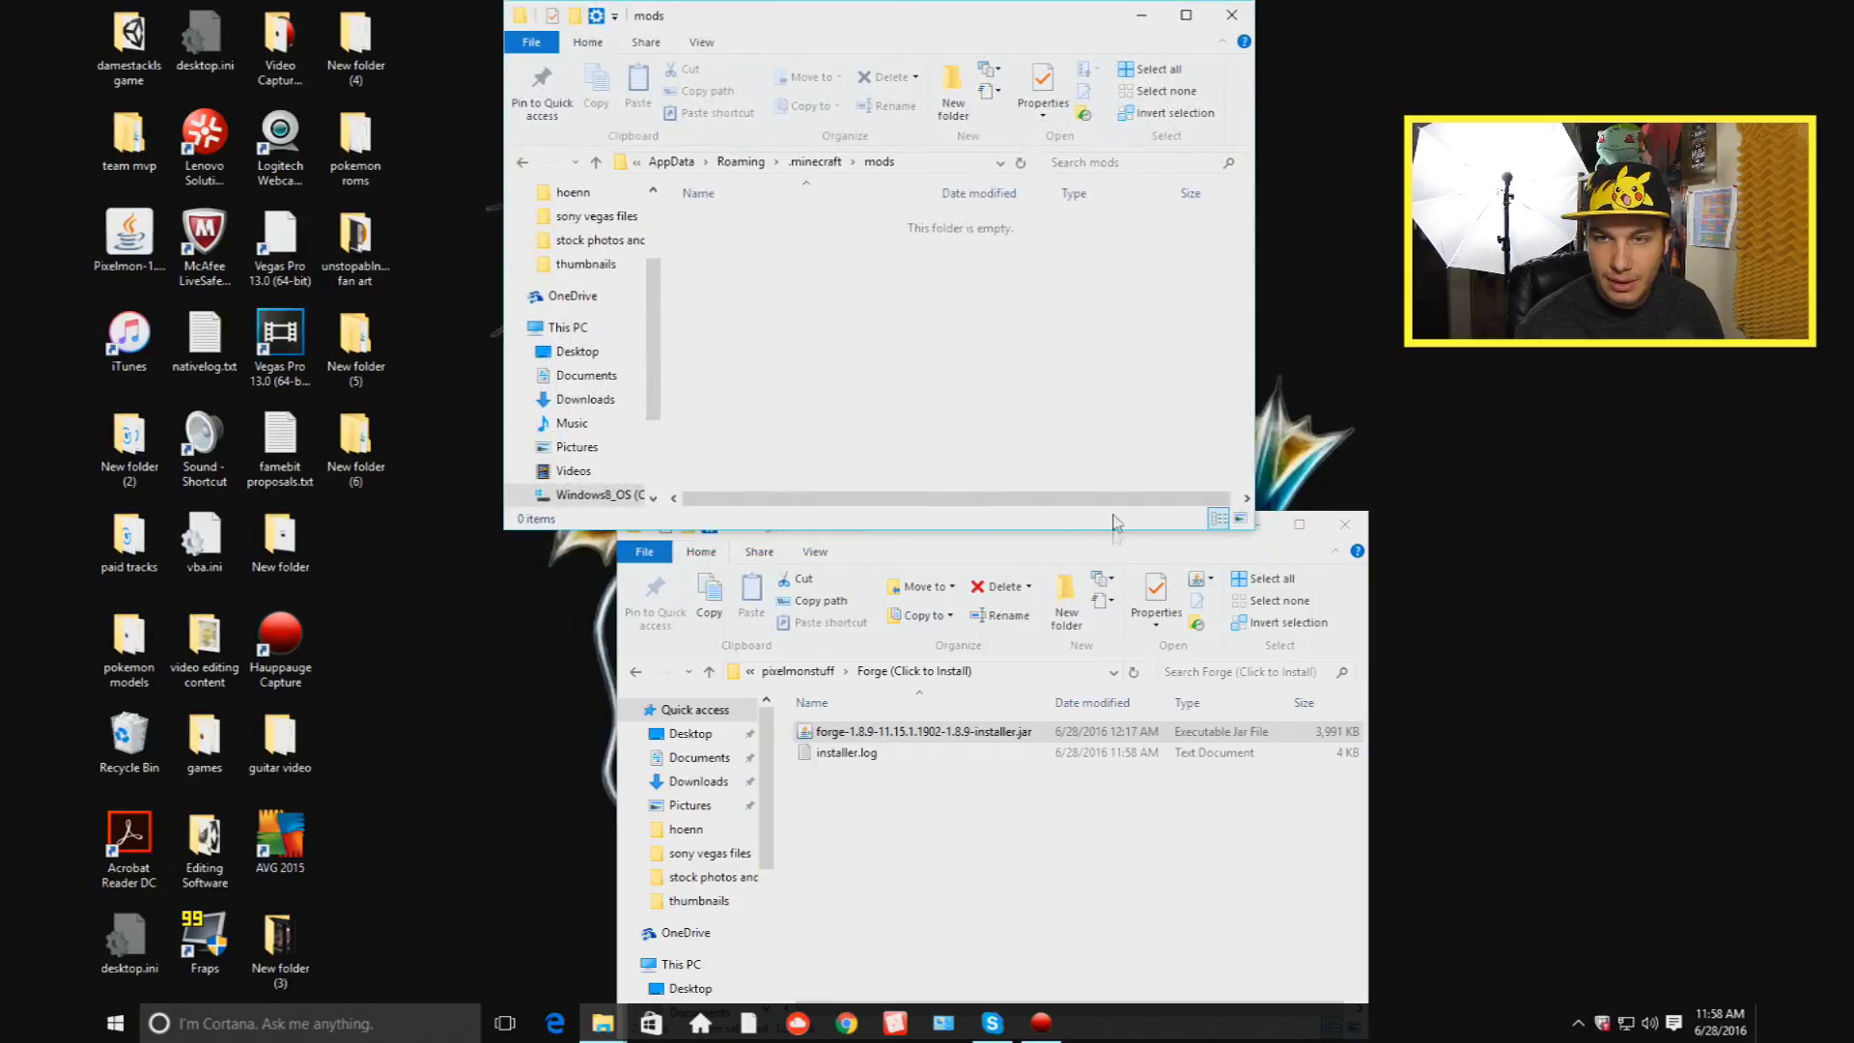
pyautogui.click(1137, 547)
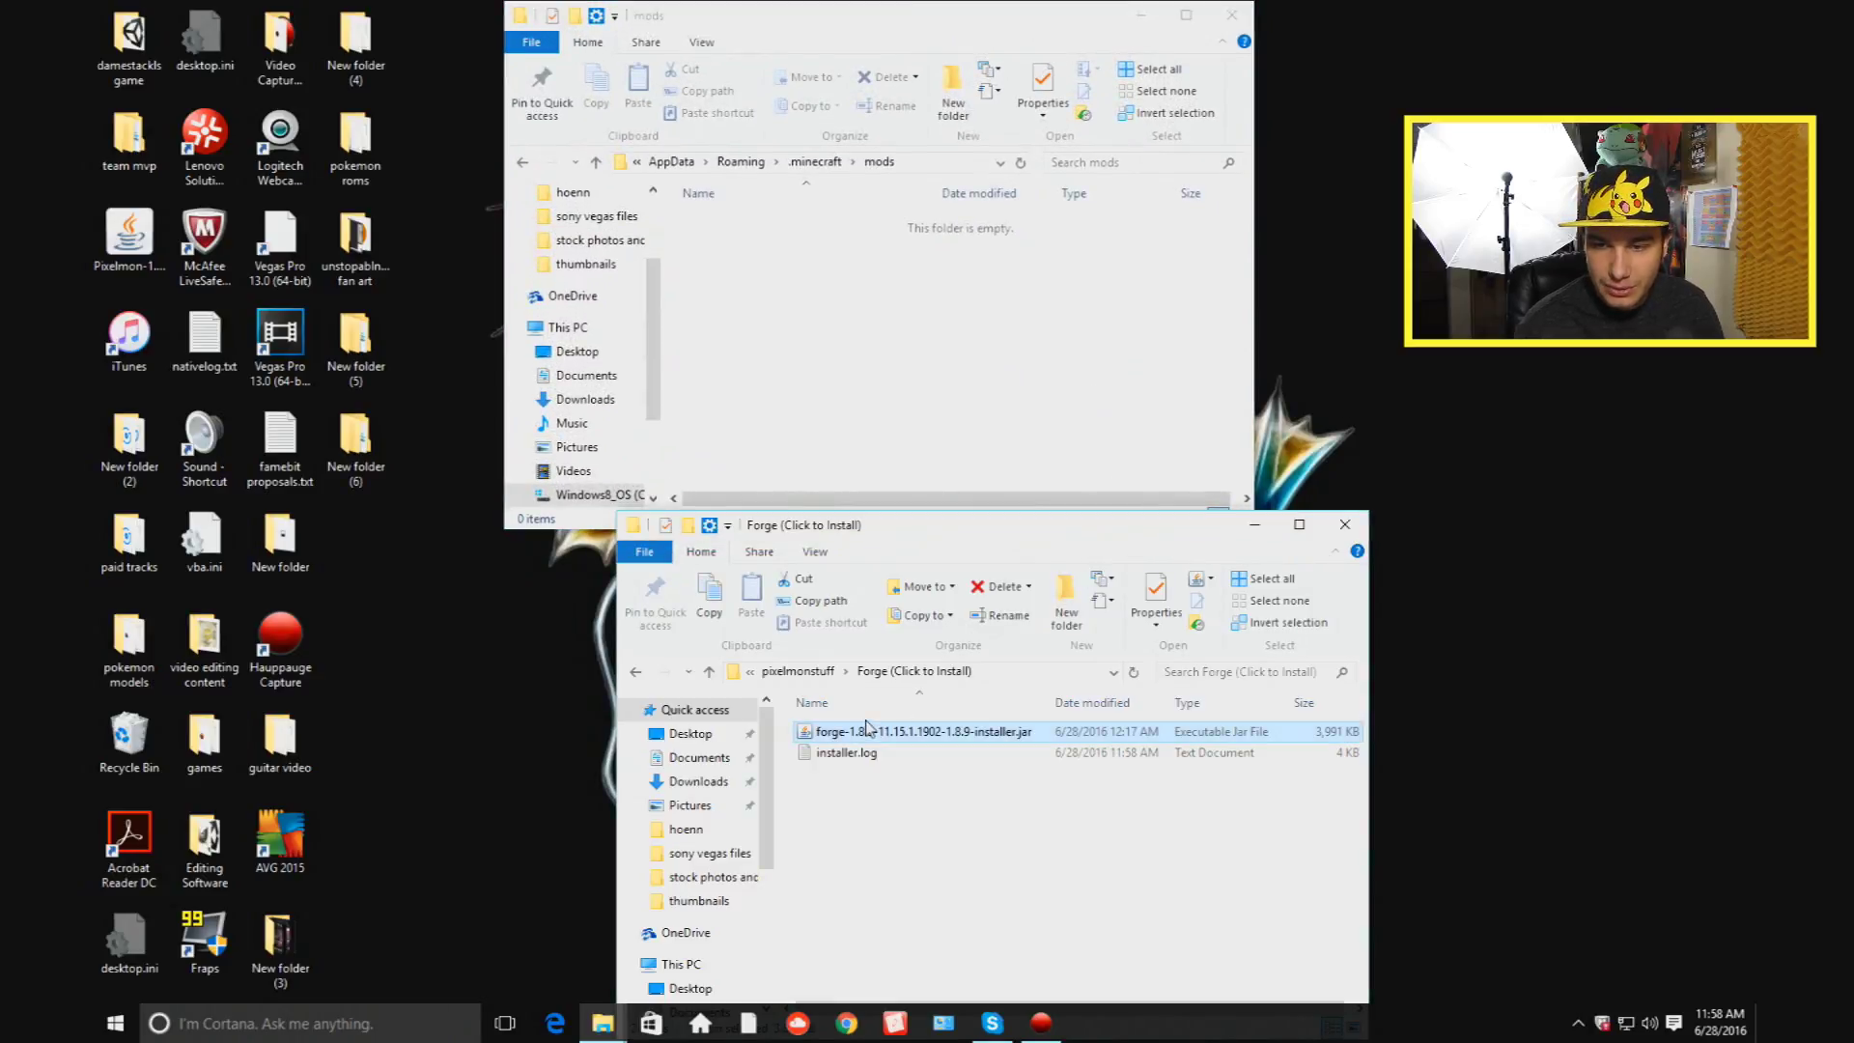
pyautogui.click(819, 672)
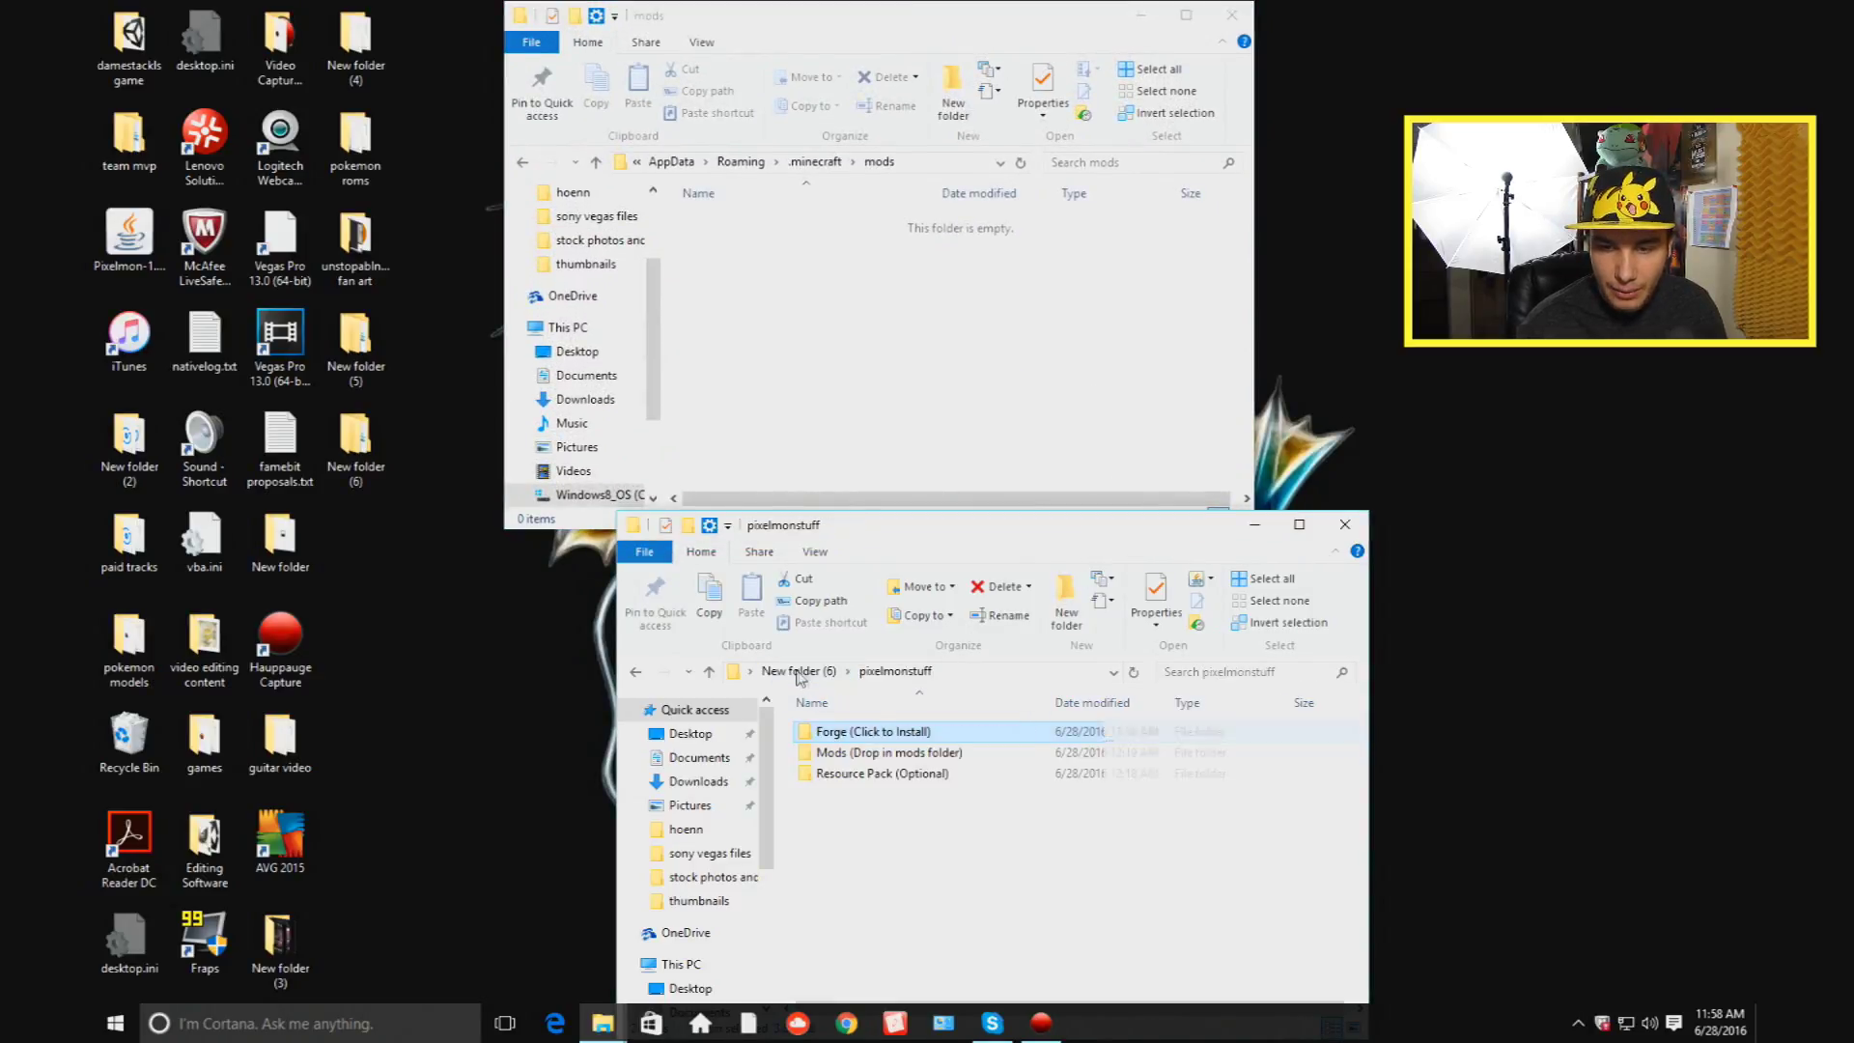
pyautogui.doubleClick(874, 752)
pyautogui.moveTo(945, 840); pyautogui.dragTo(786, 328)
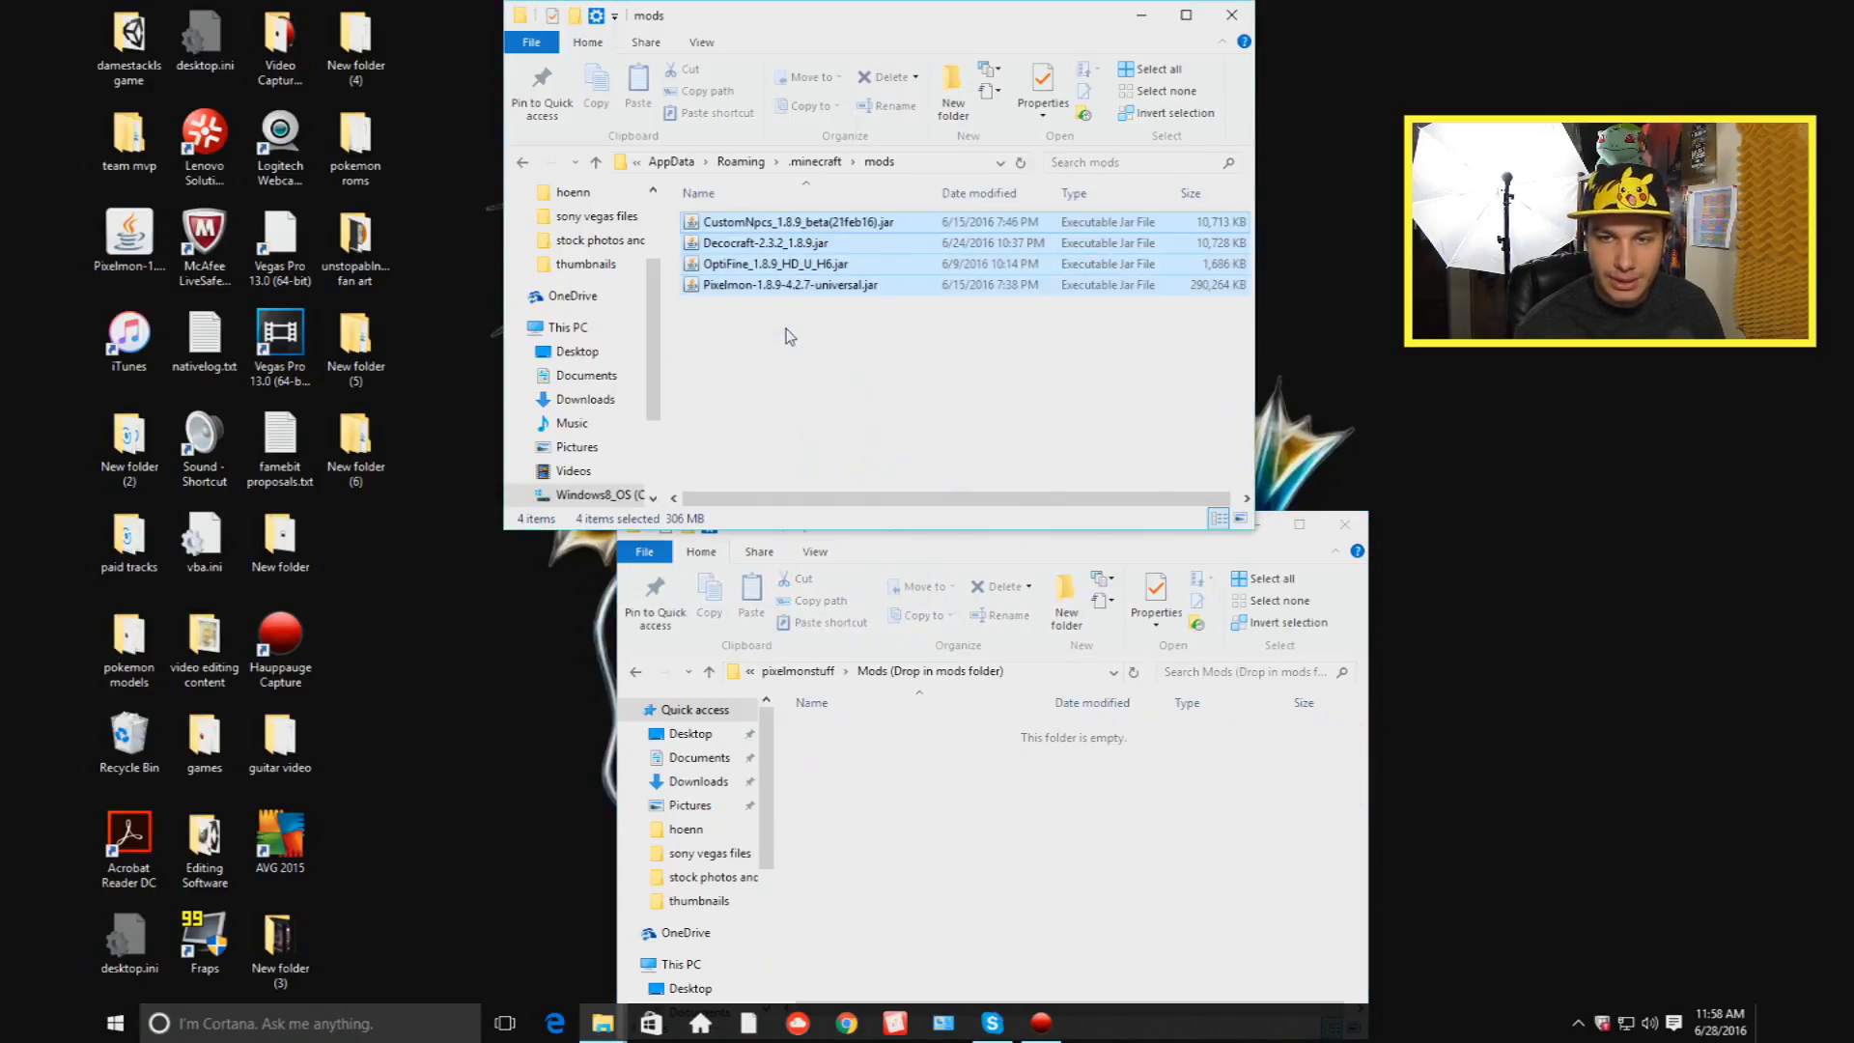
# Step: Try to move the 1.8 Pokeballers Pack folder from Resource Pack (Optional) into .minecraft's resourcepacks folder
pyautogui.click(821, 162)
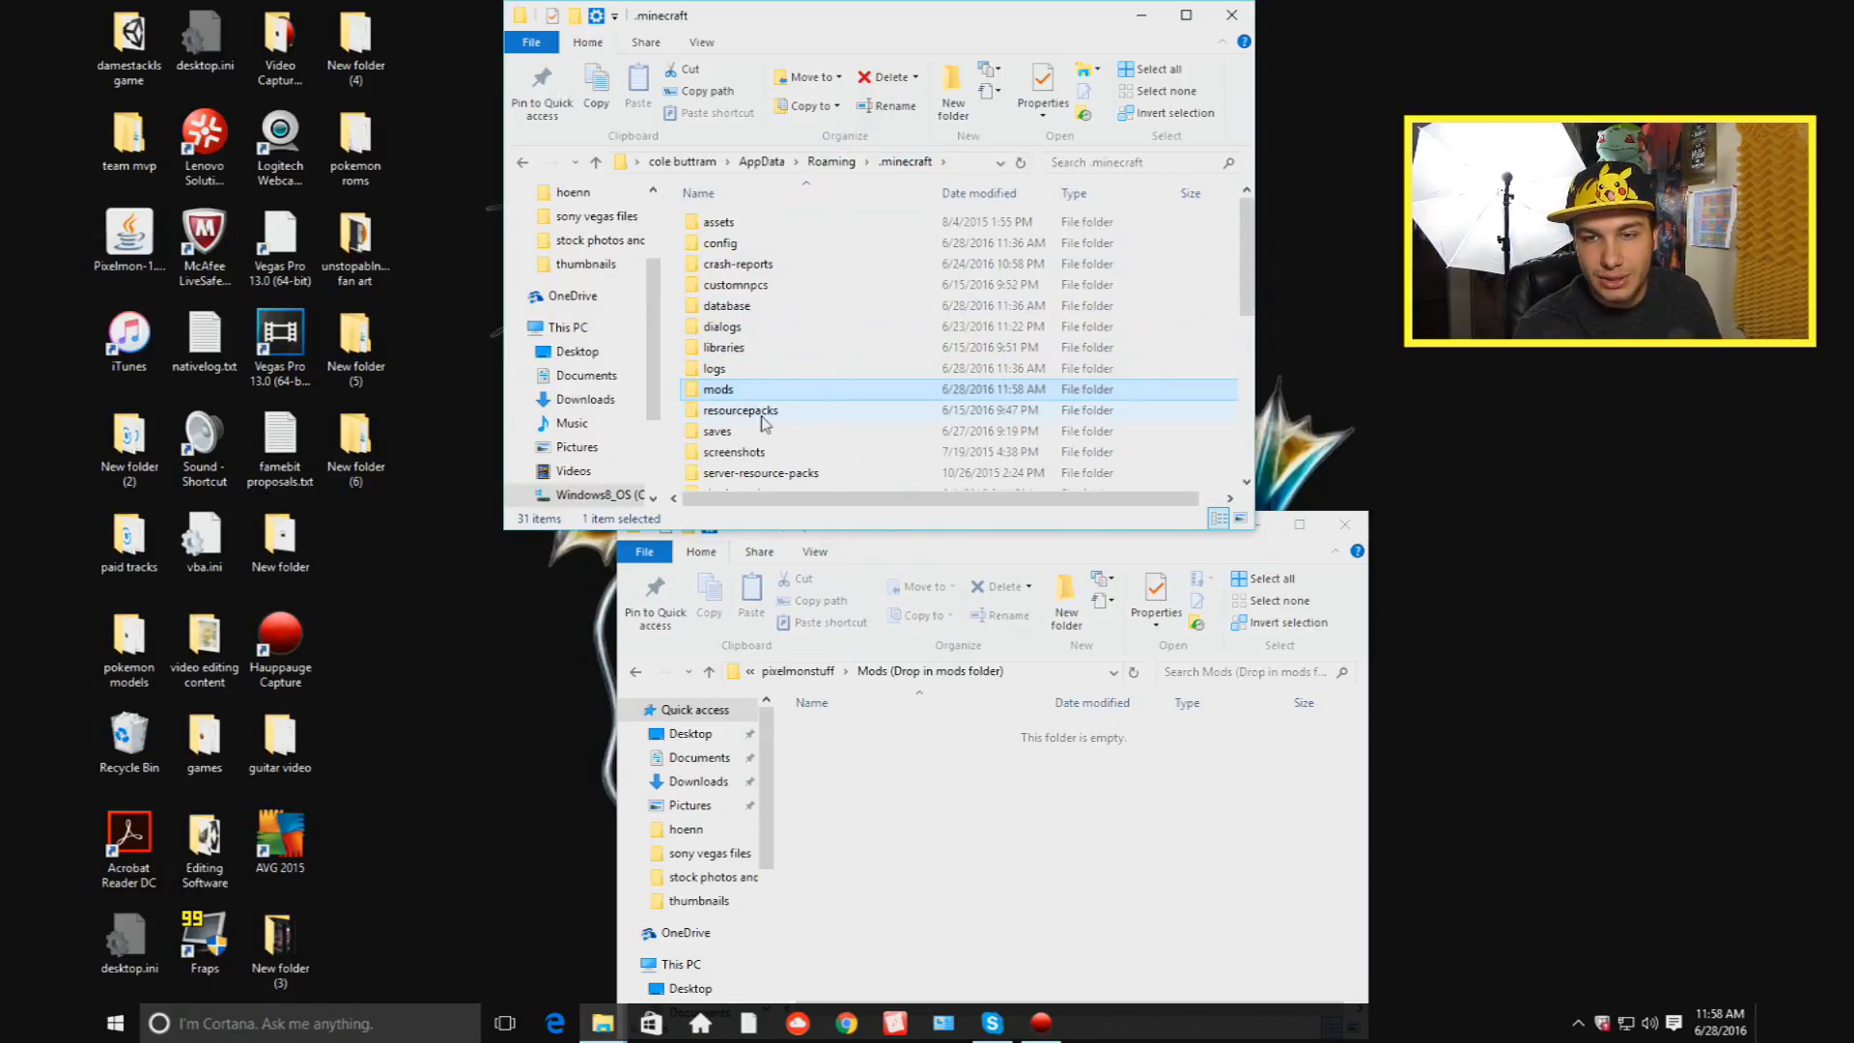
pyautogui.click(824, 673)
pyautogui.click(824, 673)
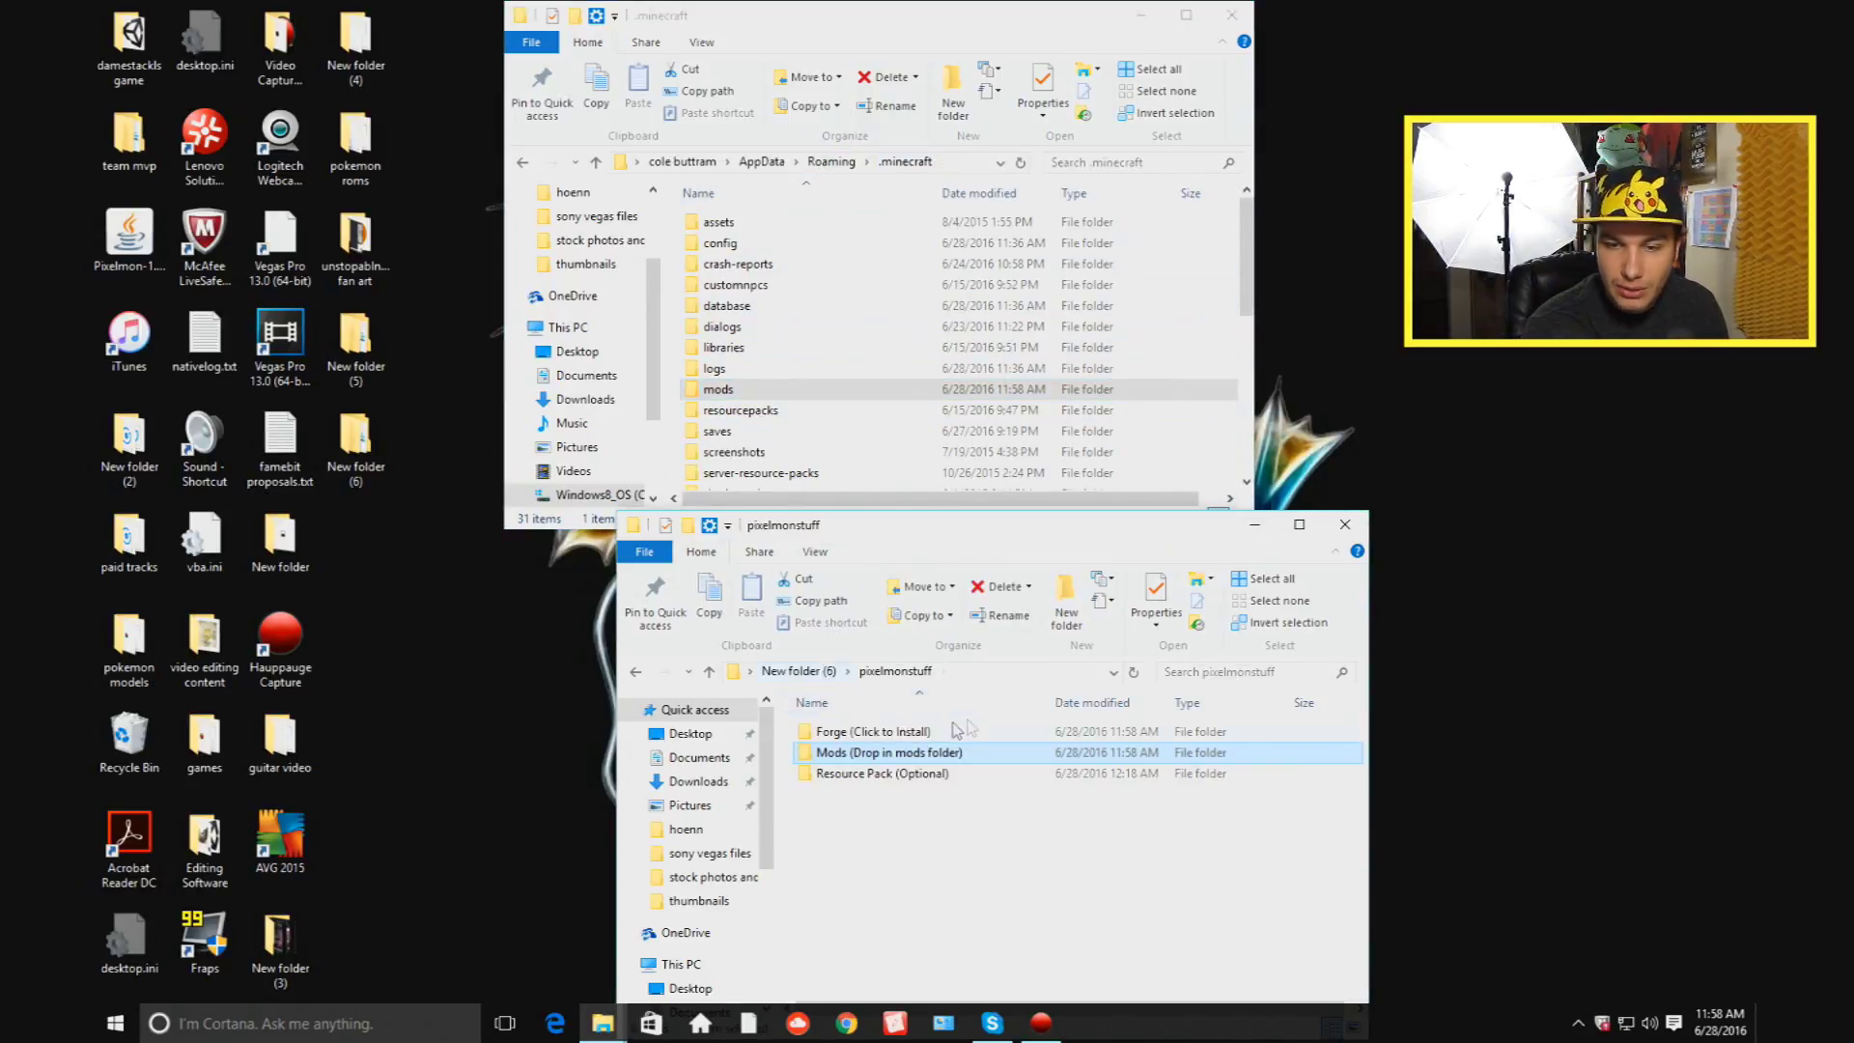
pyautogui.doubleClick(912, 778)
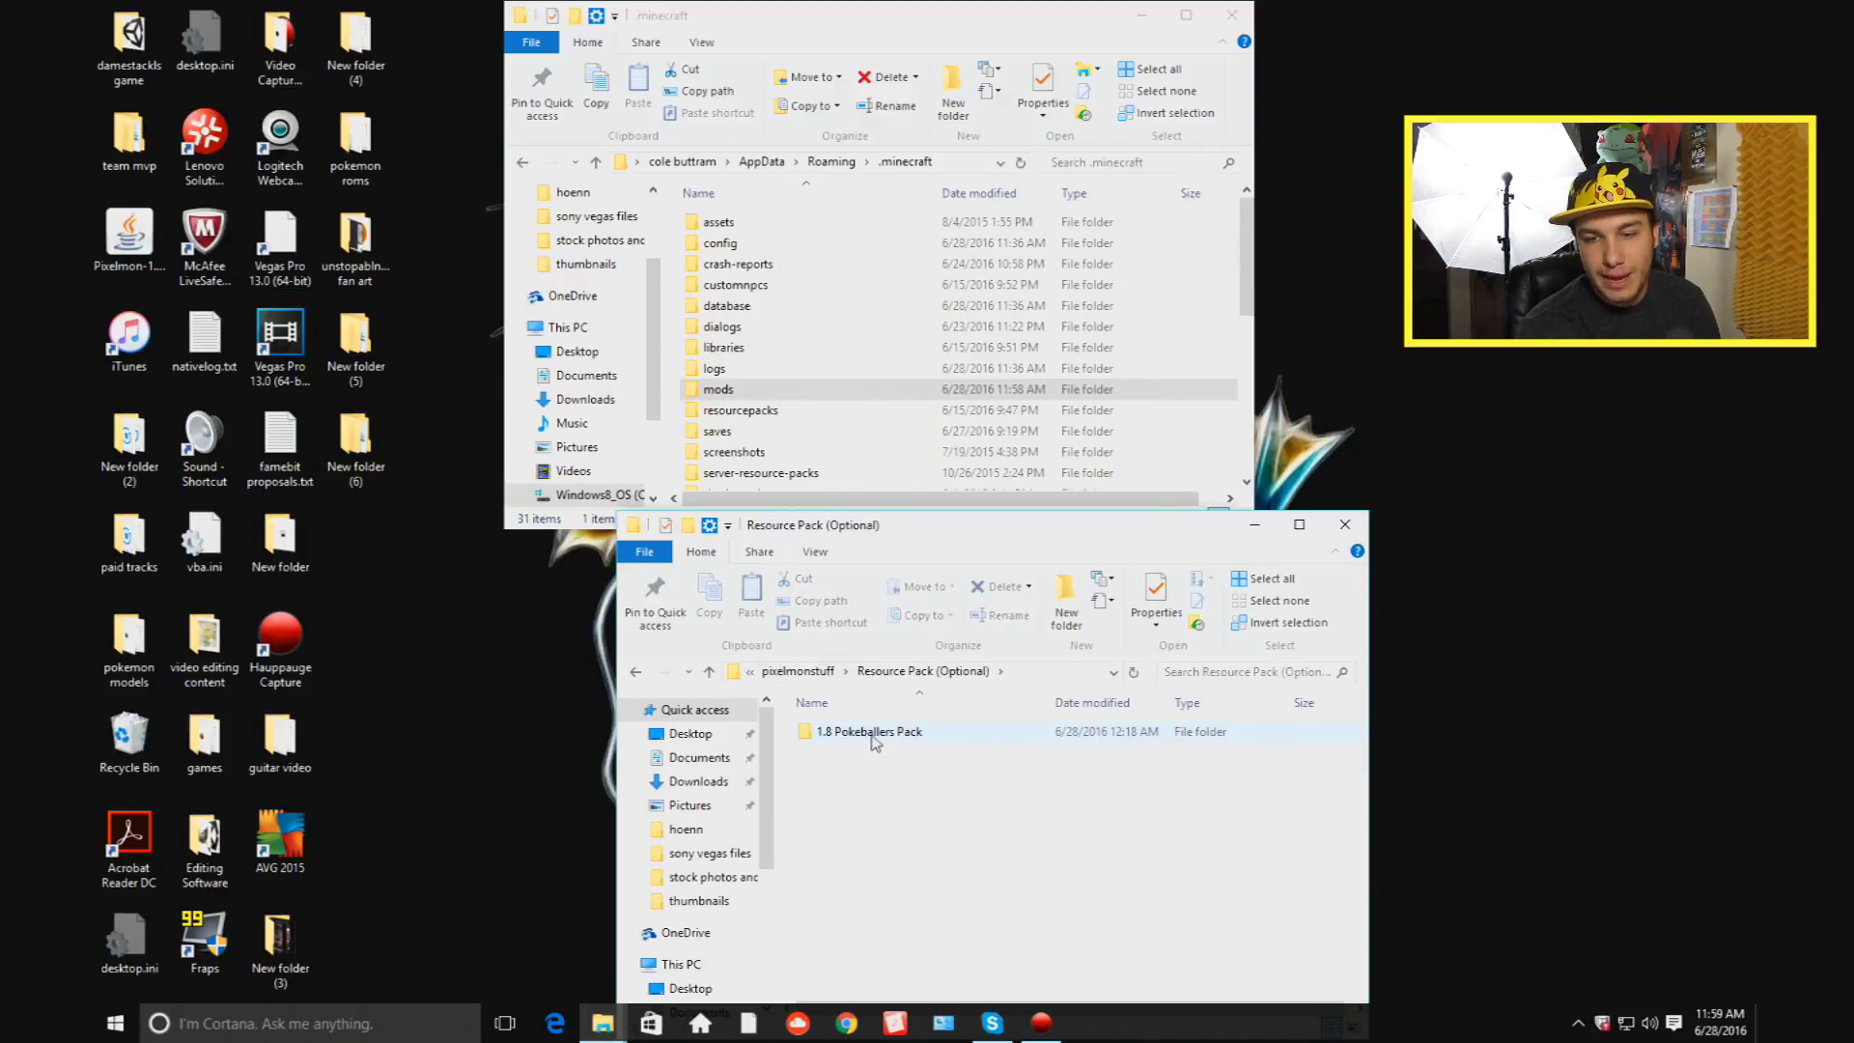
pyautogui.doubleClick(740, 411)
pyautogui.moveTo(883, 739); pyautogui.dragTo(913, 406)
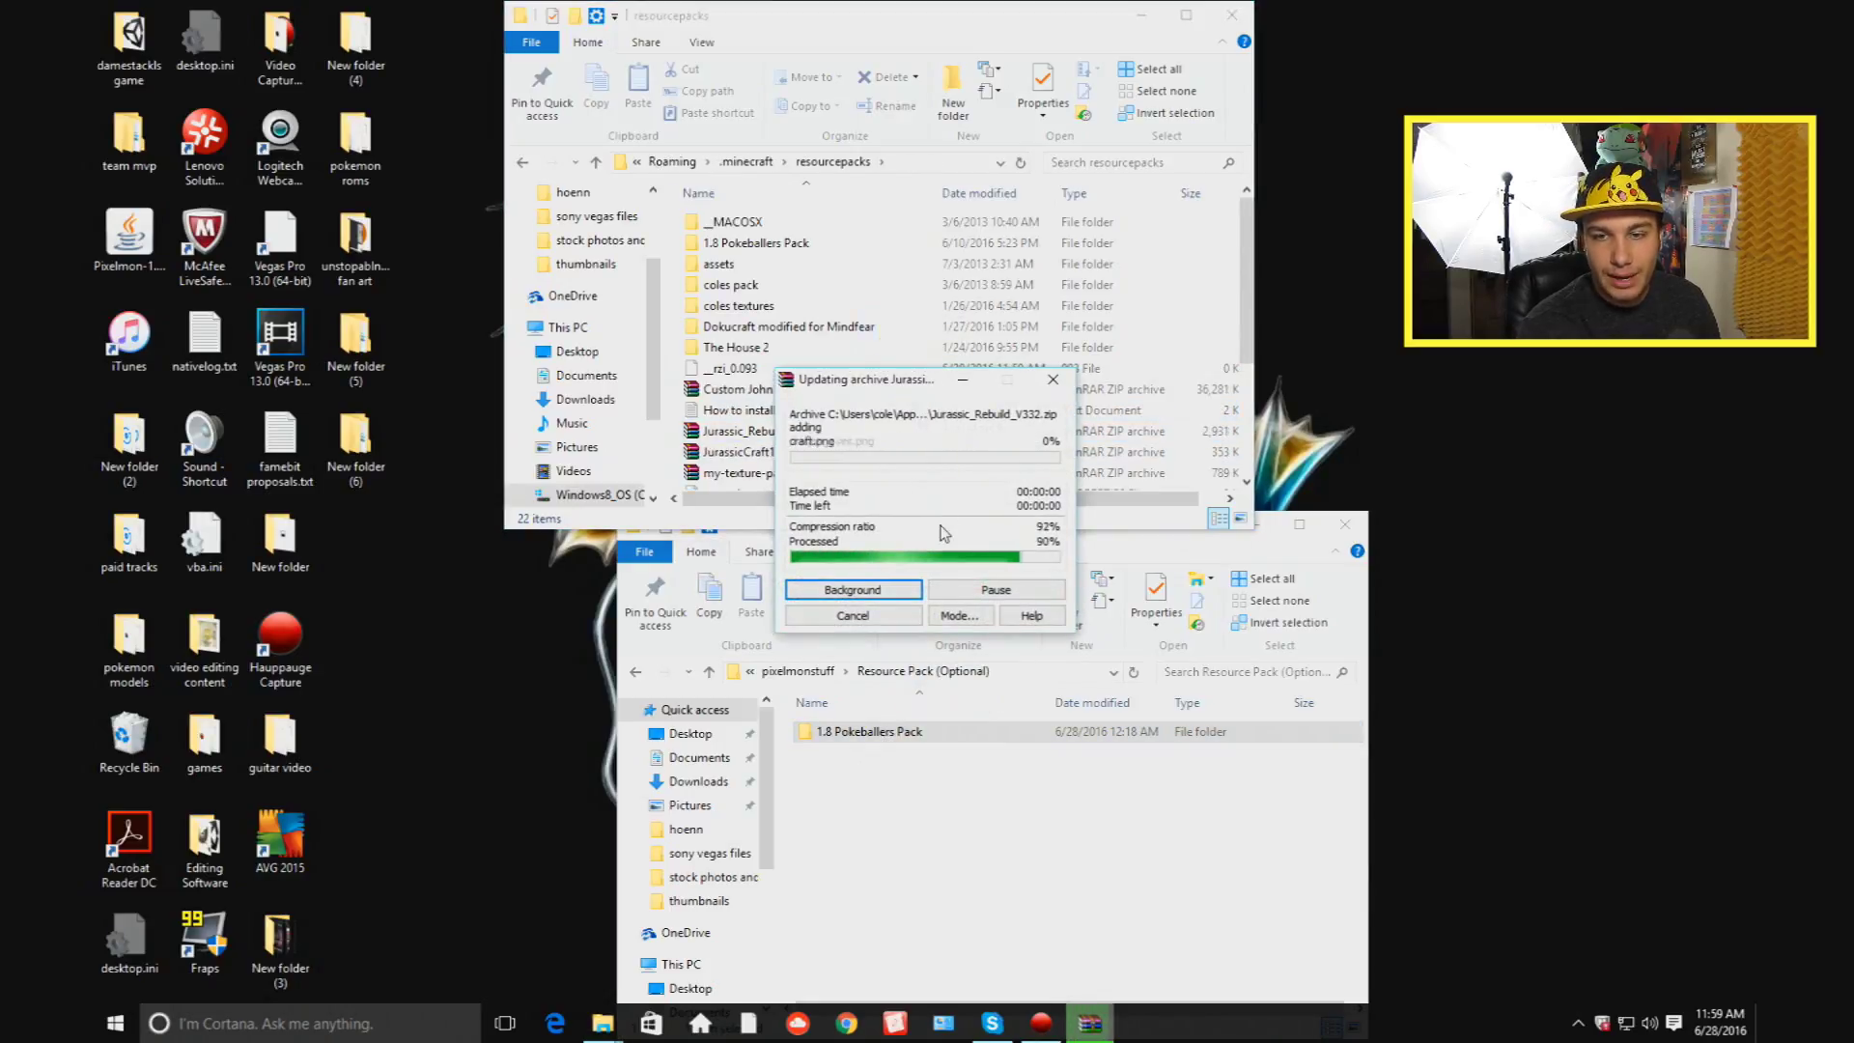
pyautogui.moveTo(944, 533); pyautogui.dragTo(920, 566)
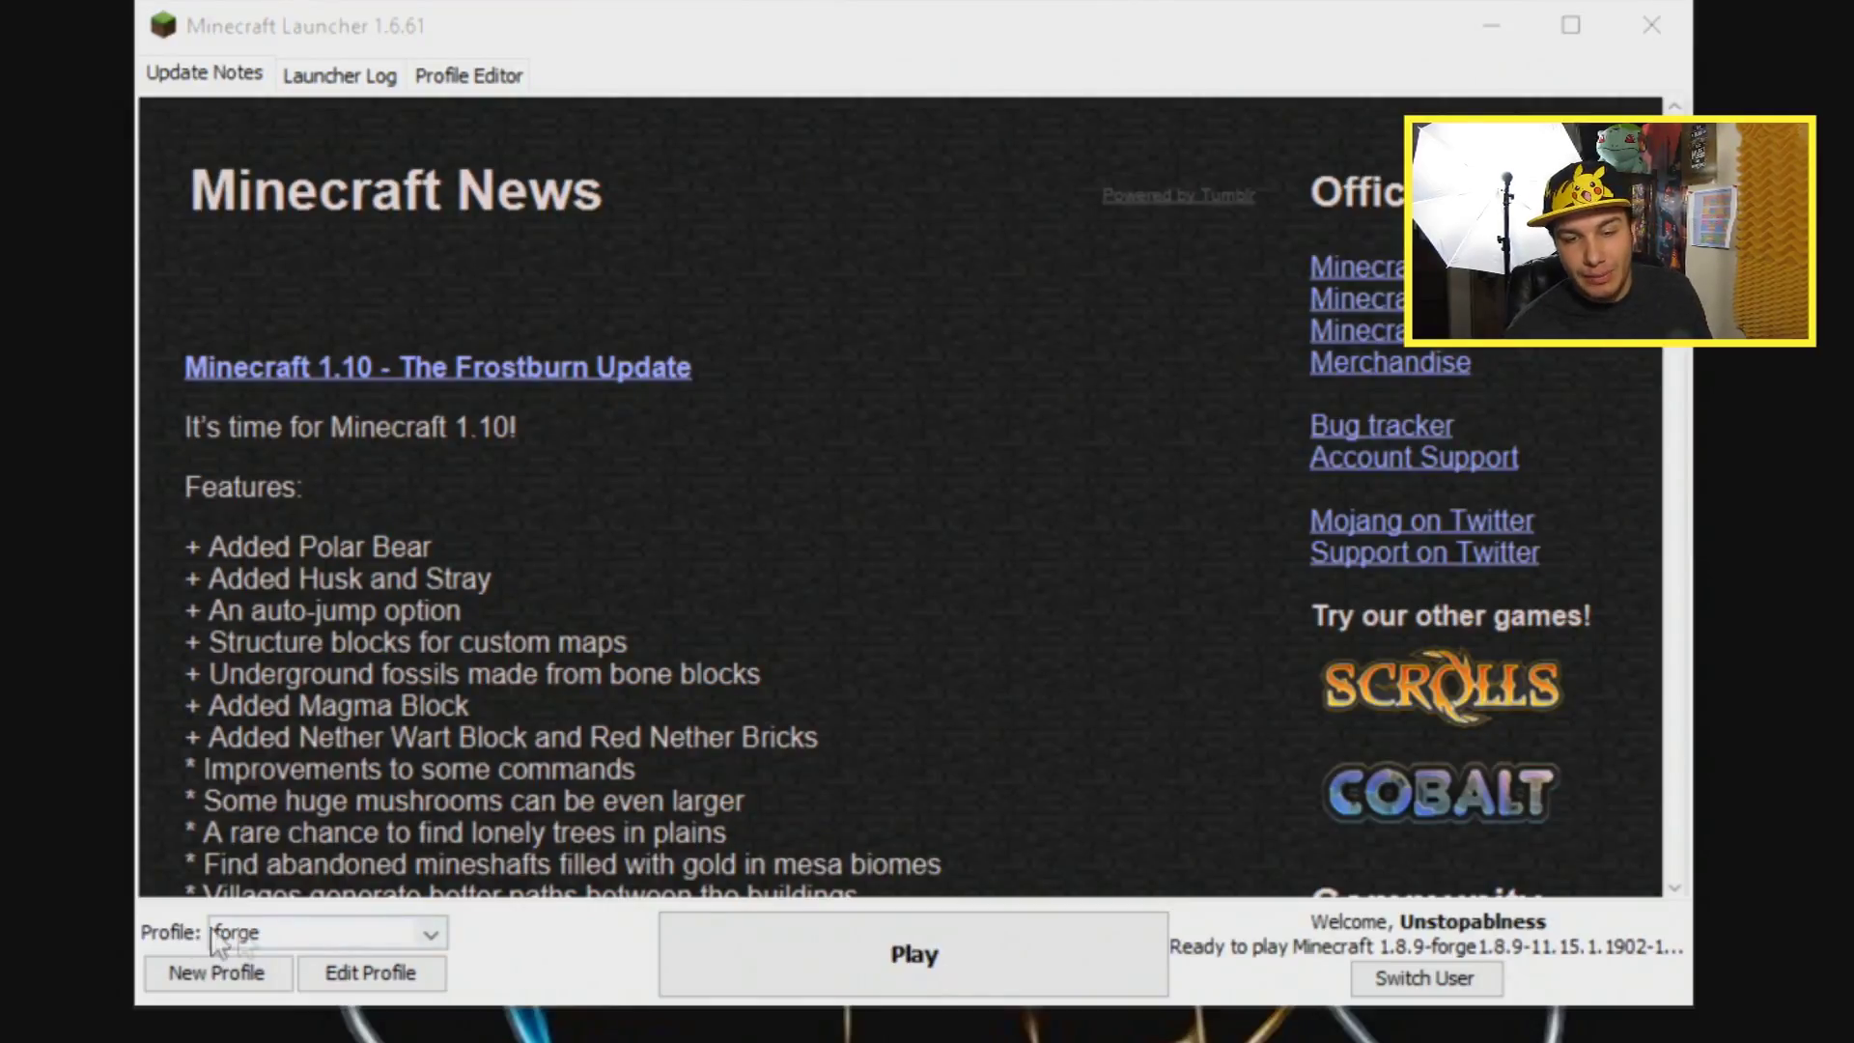
# Step: In the Minecraft Launcher, check the profile list, keep forge as the profile, and open it for editing
pyautogui.click(434, 945)
pyautogui.click(431, 937)
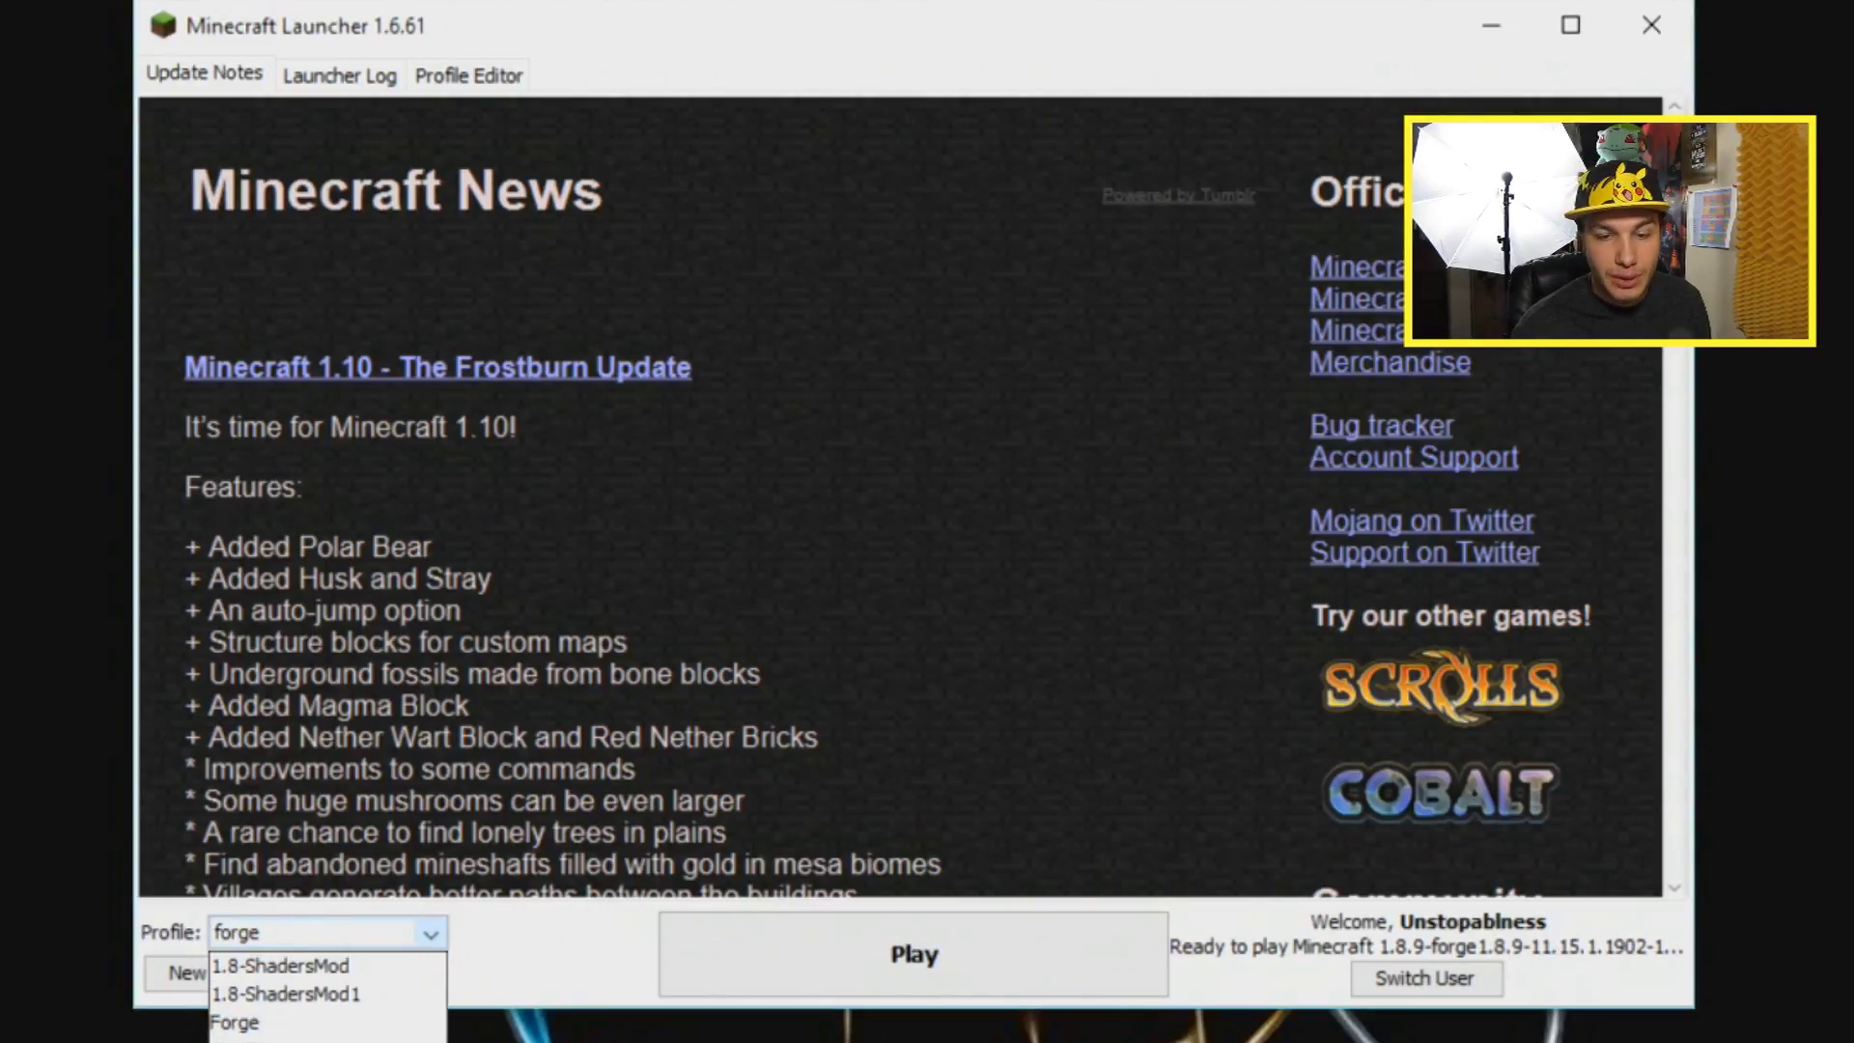
pyautogui.click(1024, 739)
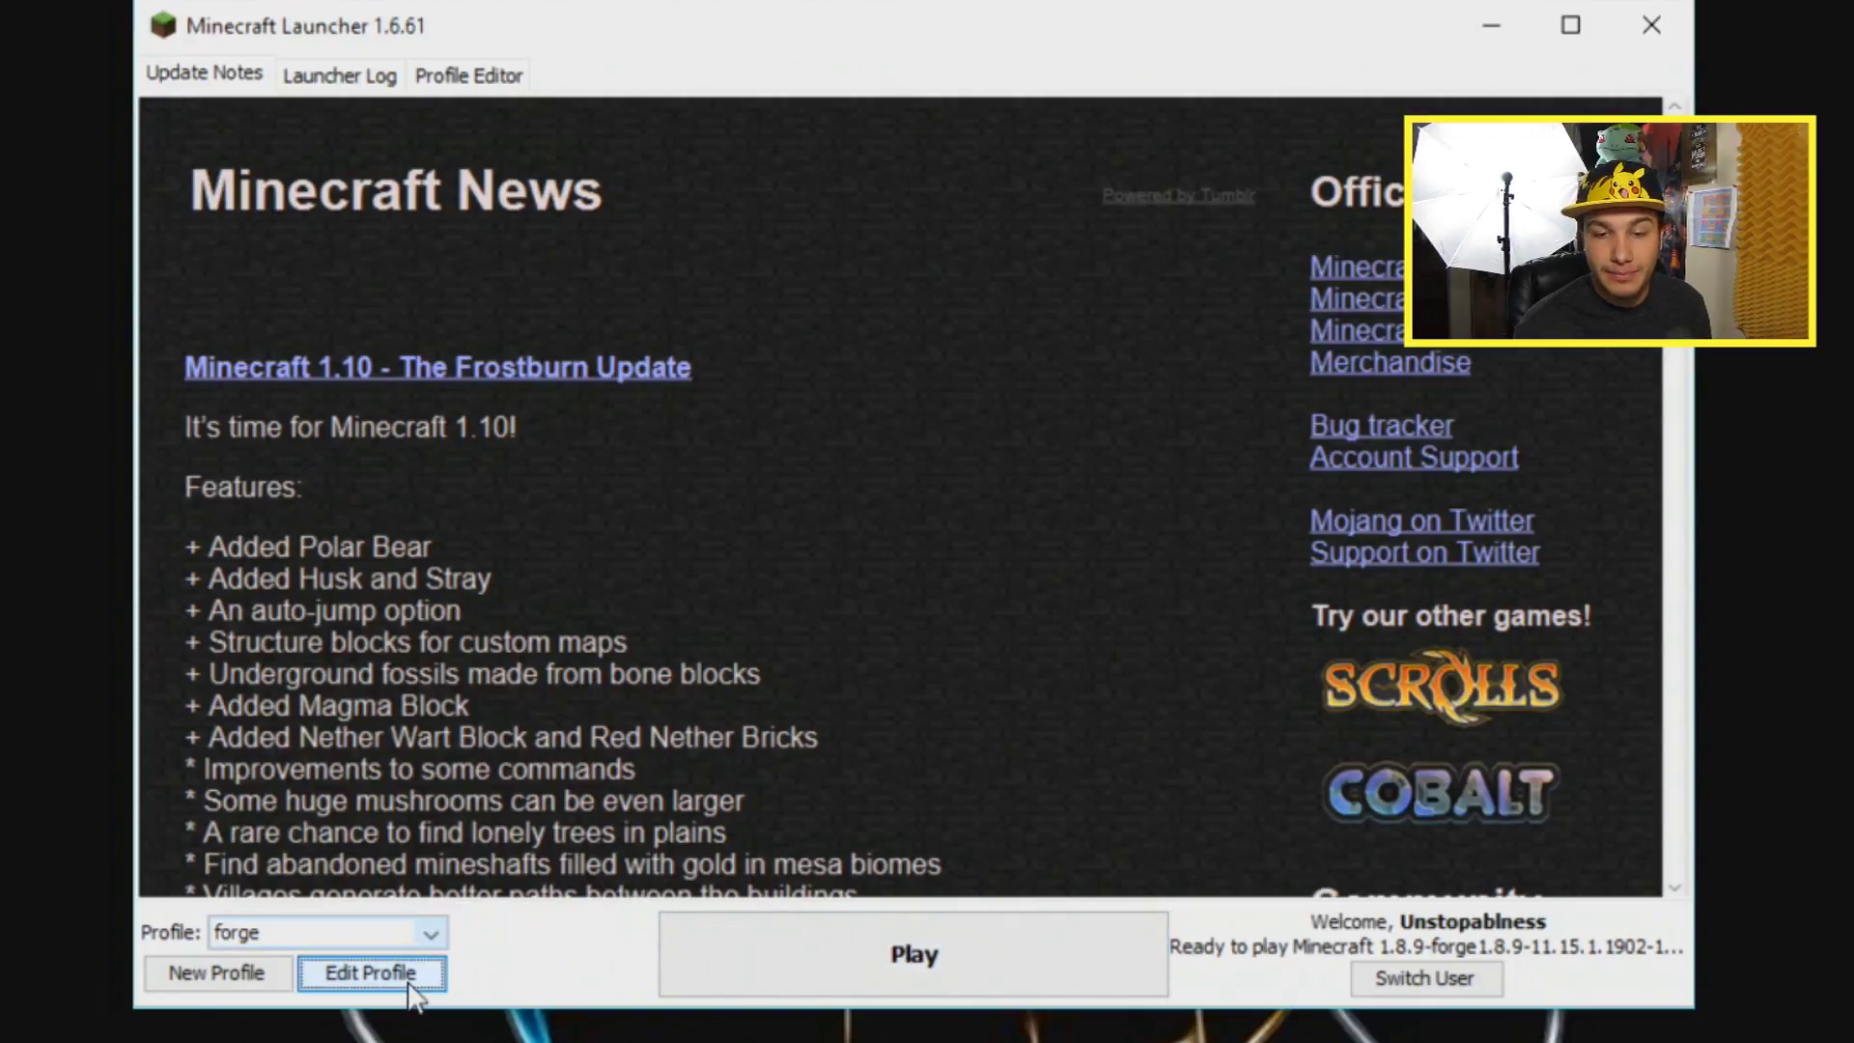
pyautogui.click(391, 975)
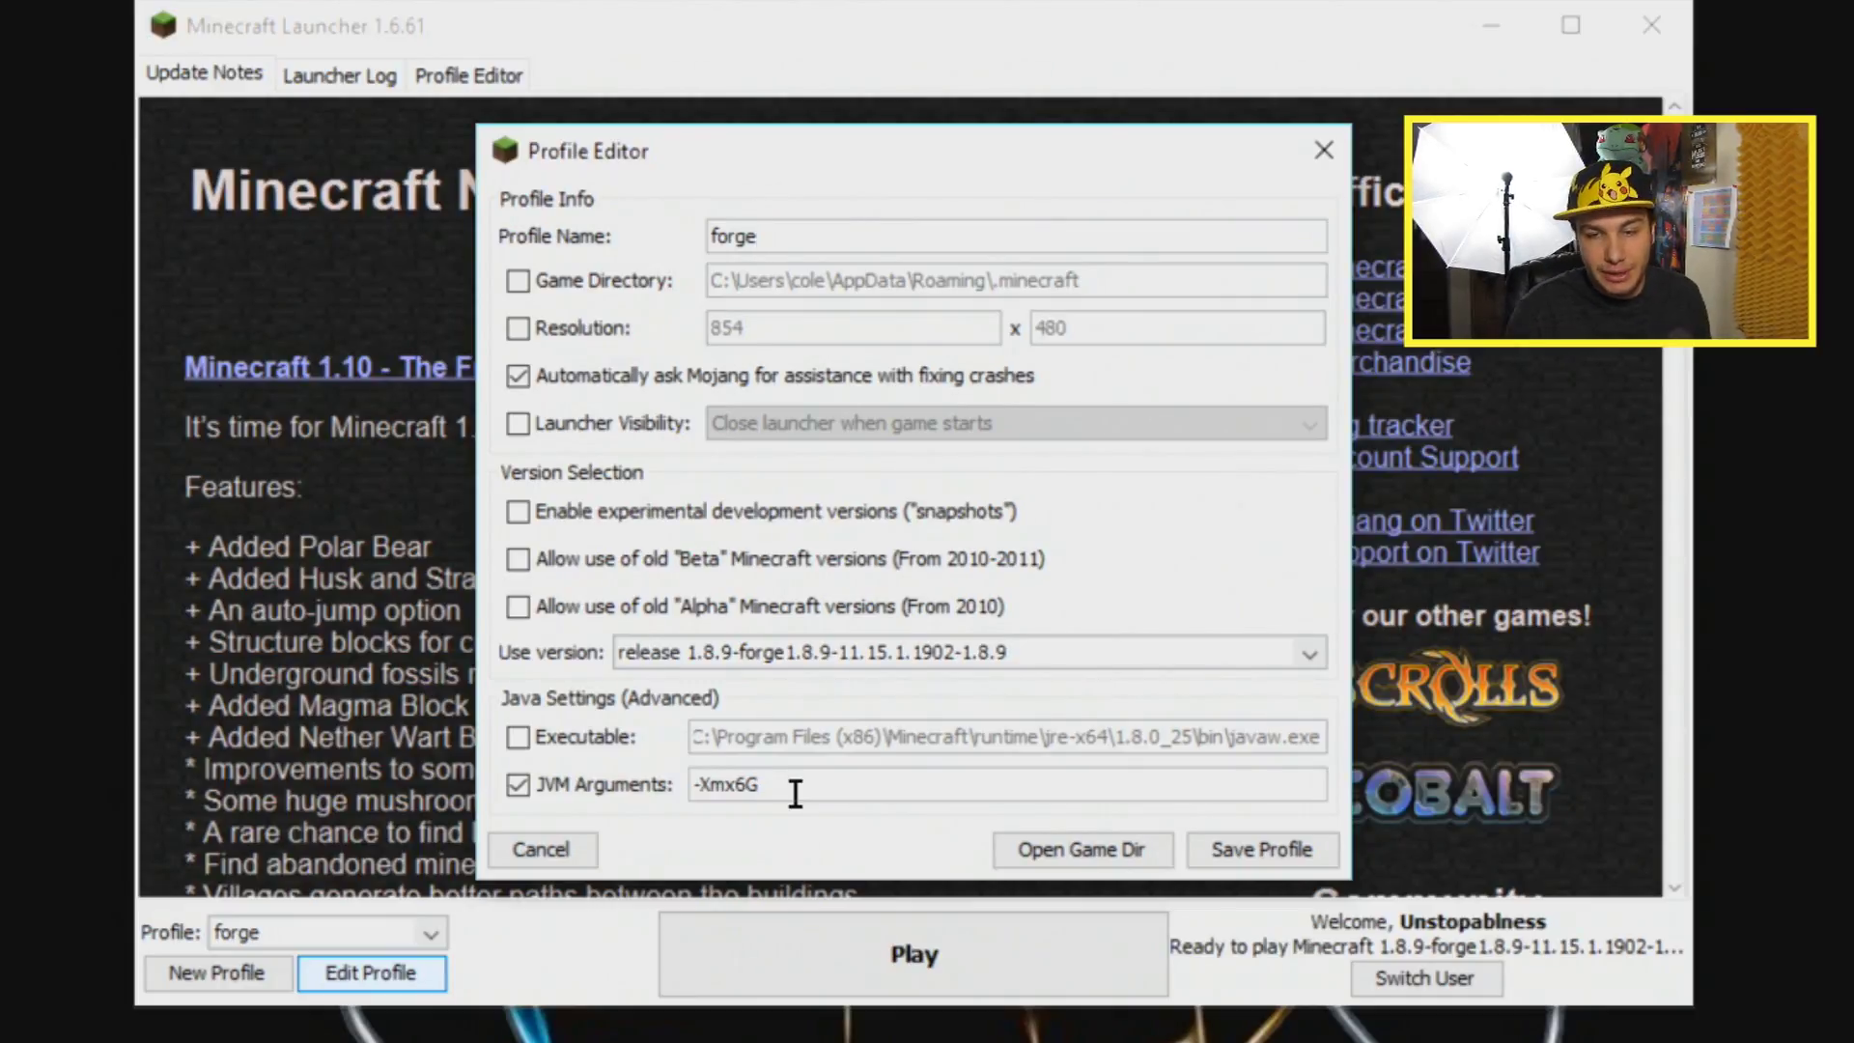
# Step: Keep the forge profile's JVM arguments at -Xmx6G, save the profile, and launch the game with it
pyautogui.press('Left')
pyautogui.press('Left')
pyautogui.press('Left')
pyautogui.press('Left')
pyautogui.press('Left')
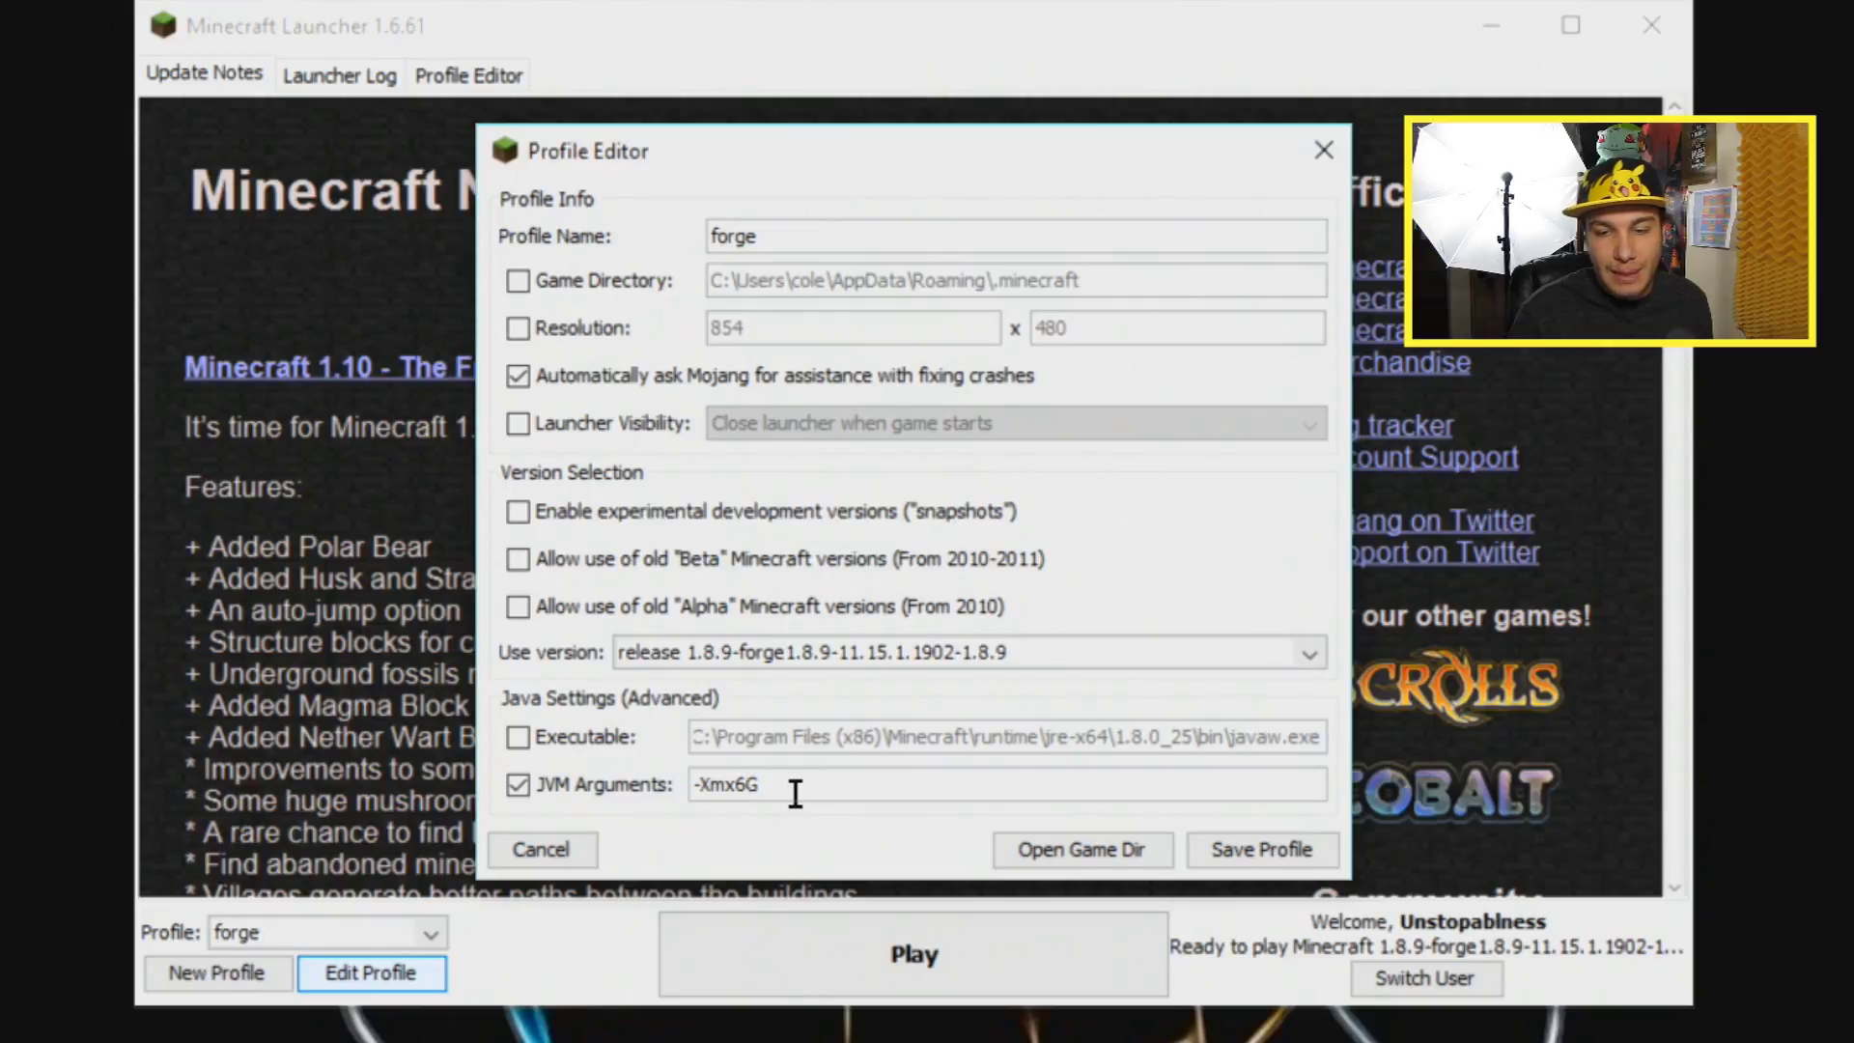
pyautogui.click(1303, 855)
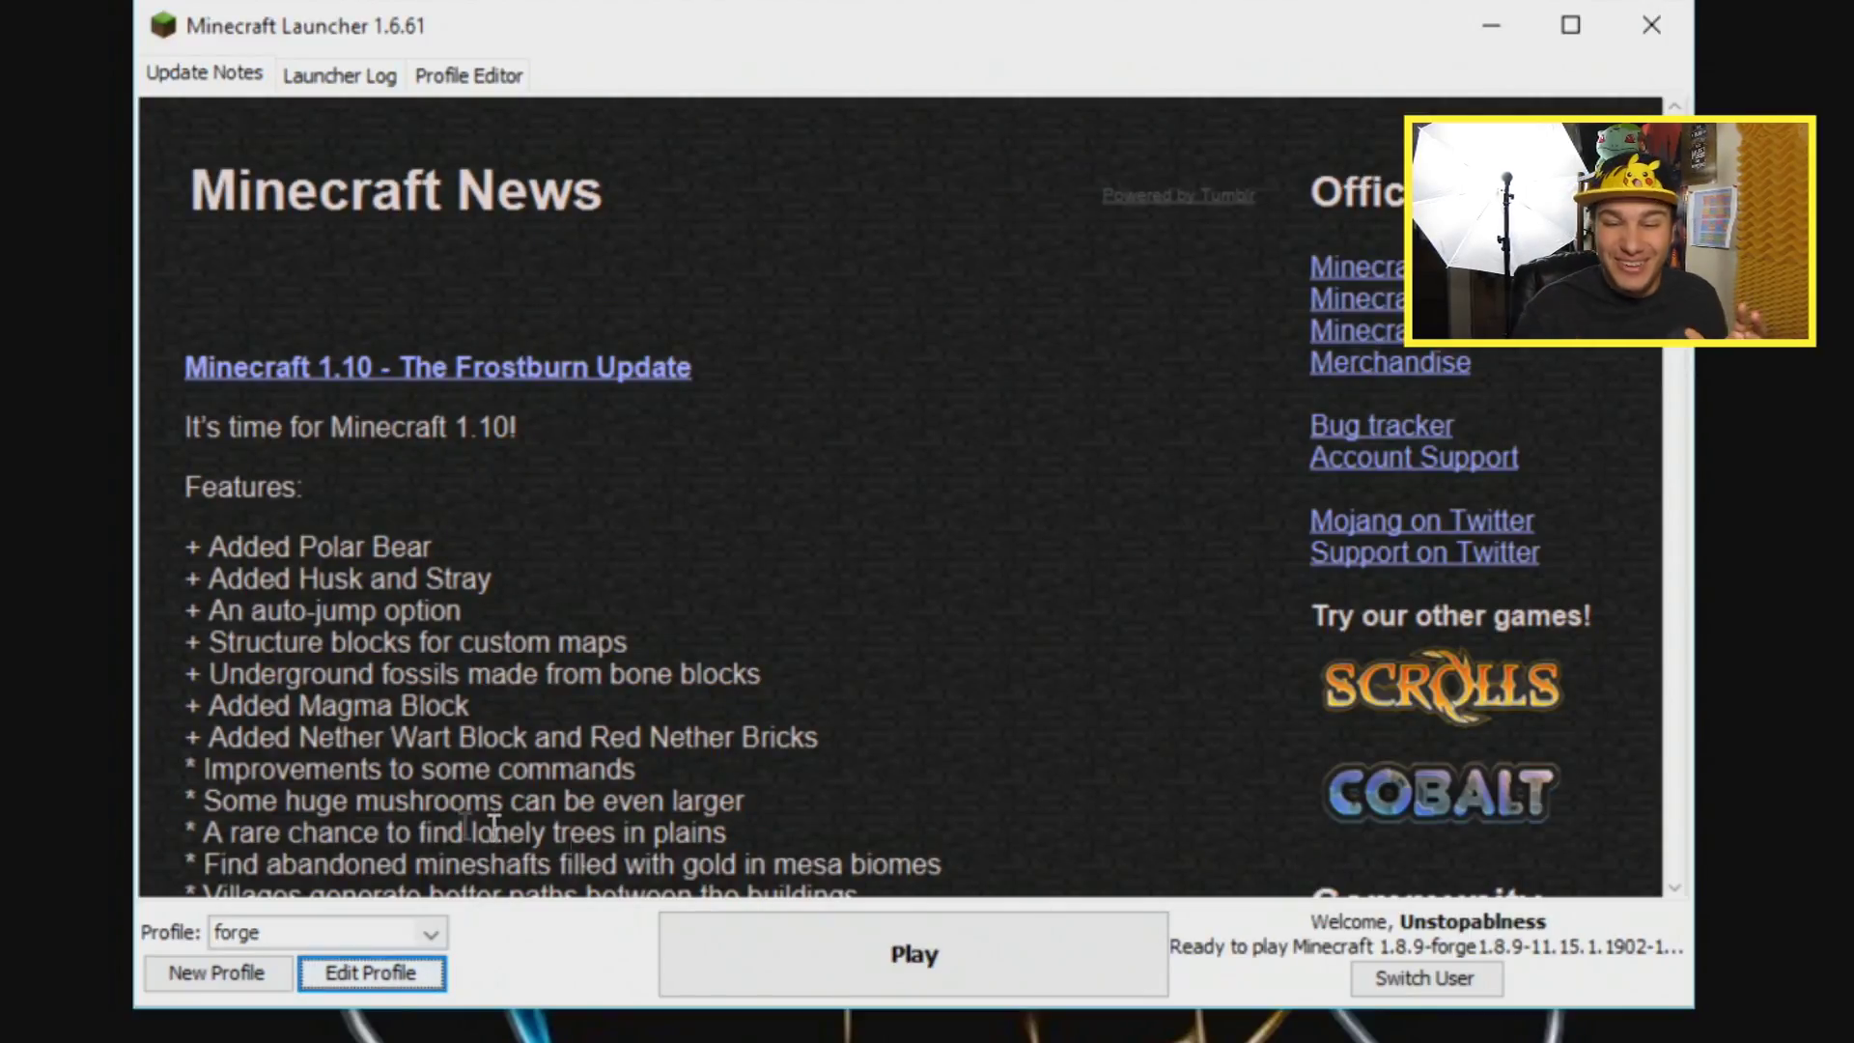
pyautogui.click(859, 985)
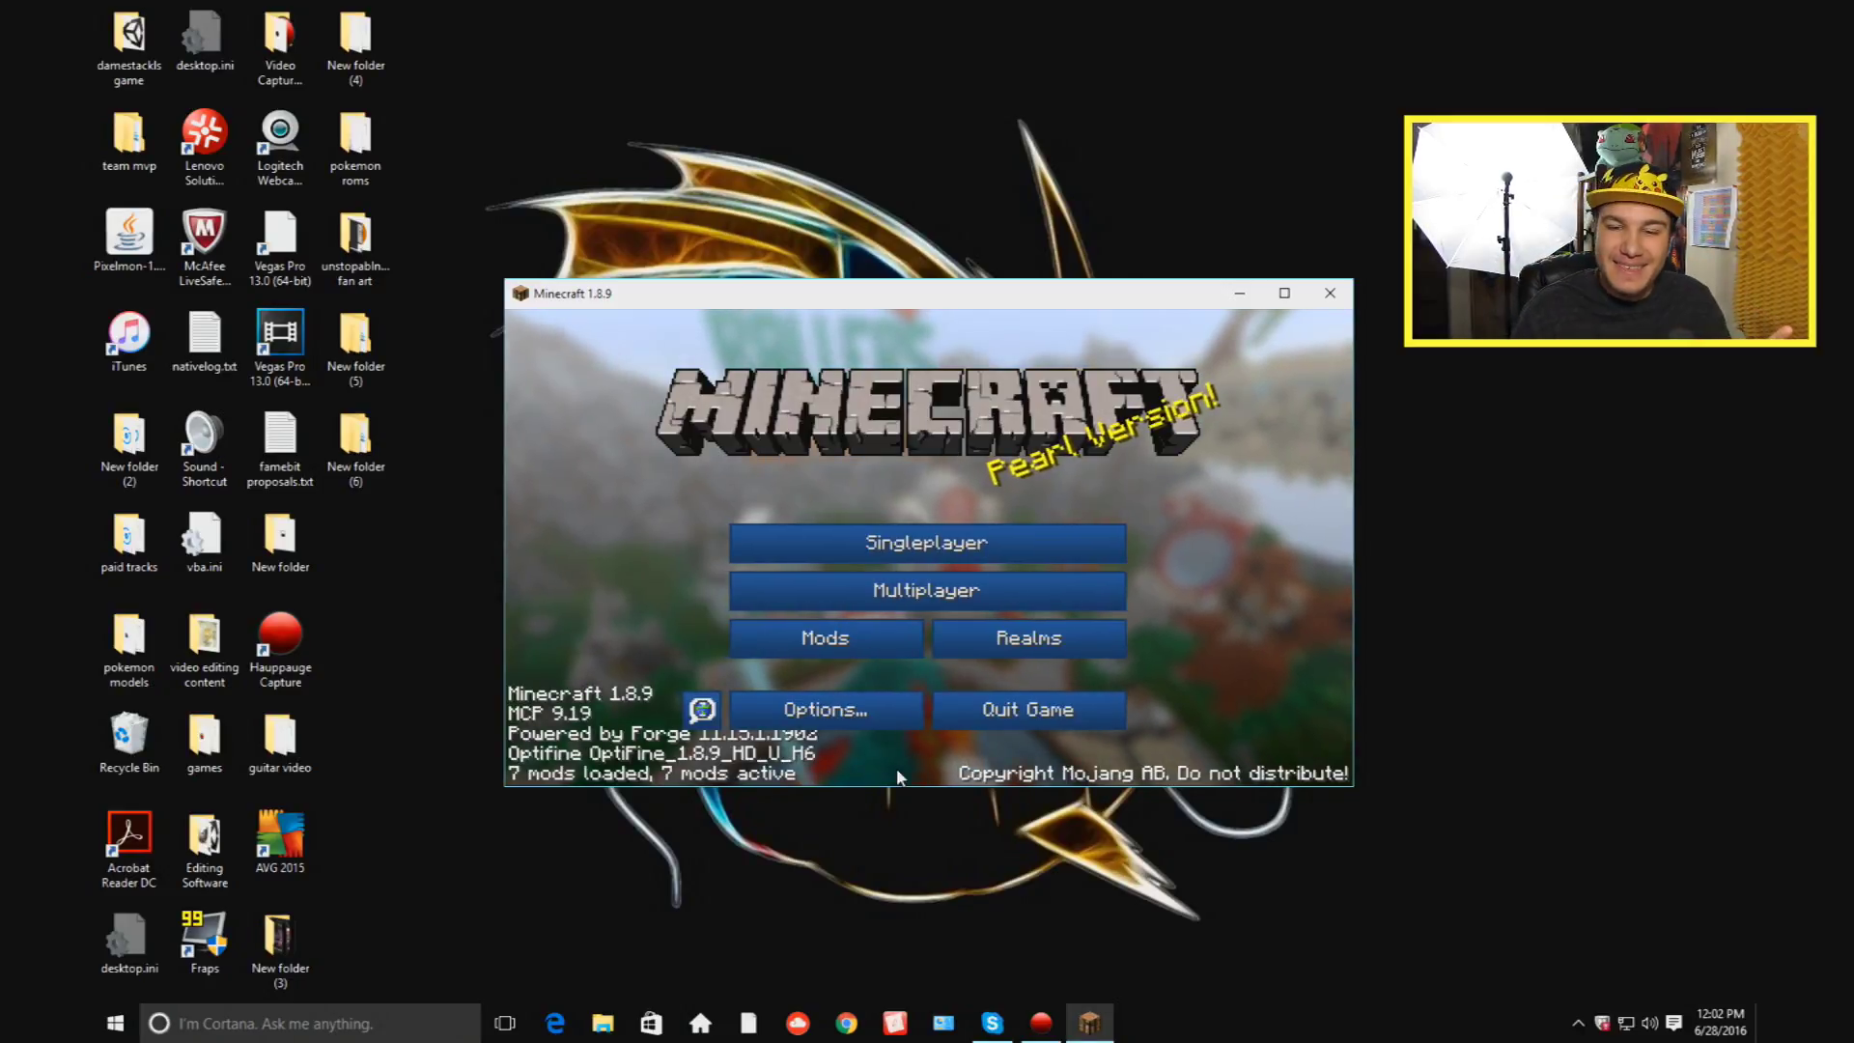
# Step: Check in the game's resource pack options whether 1.8 Pokeballers Pack is selected, and return to the title screen
pyautogui.click(873, 718)
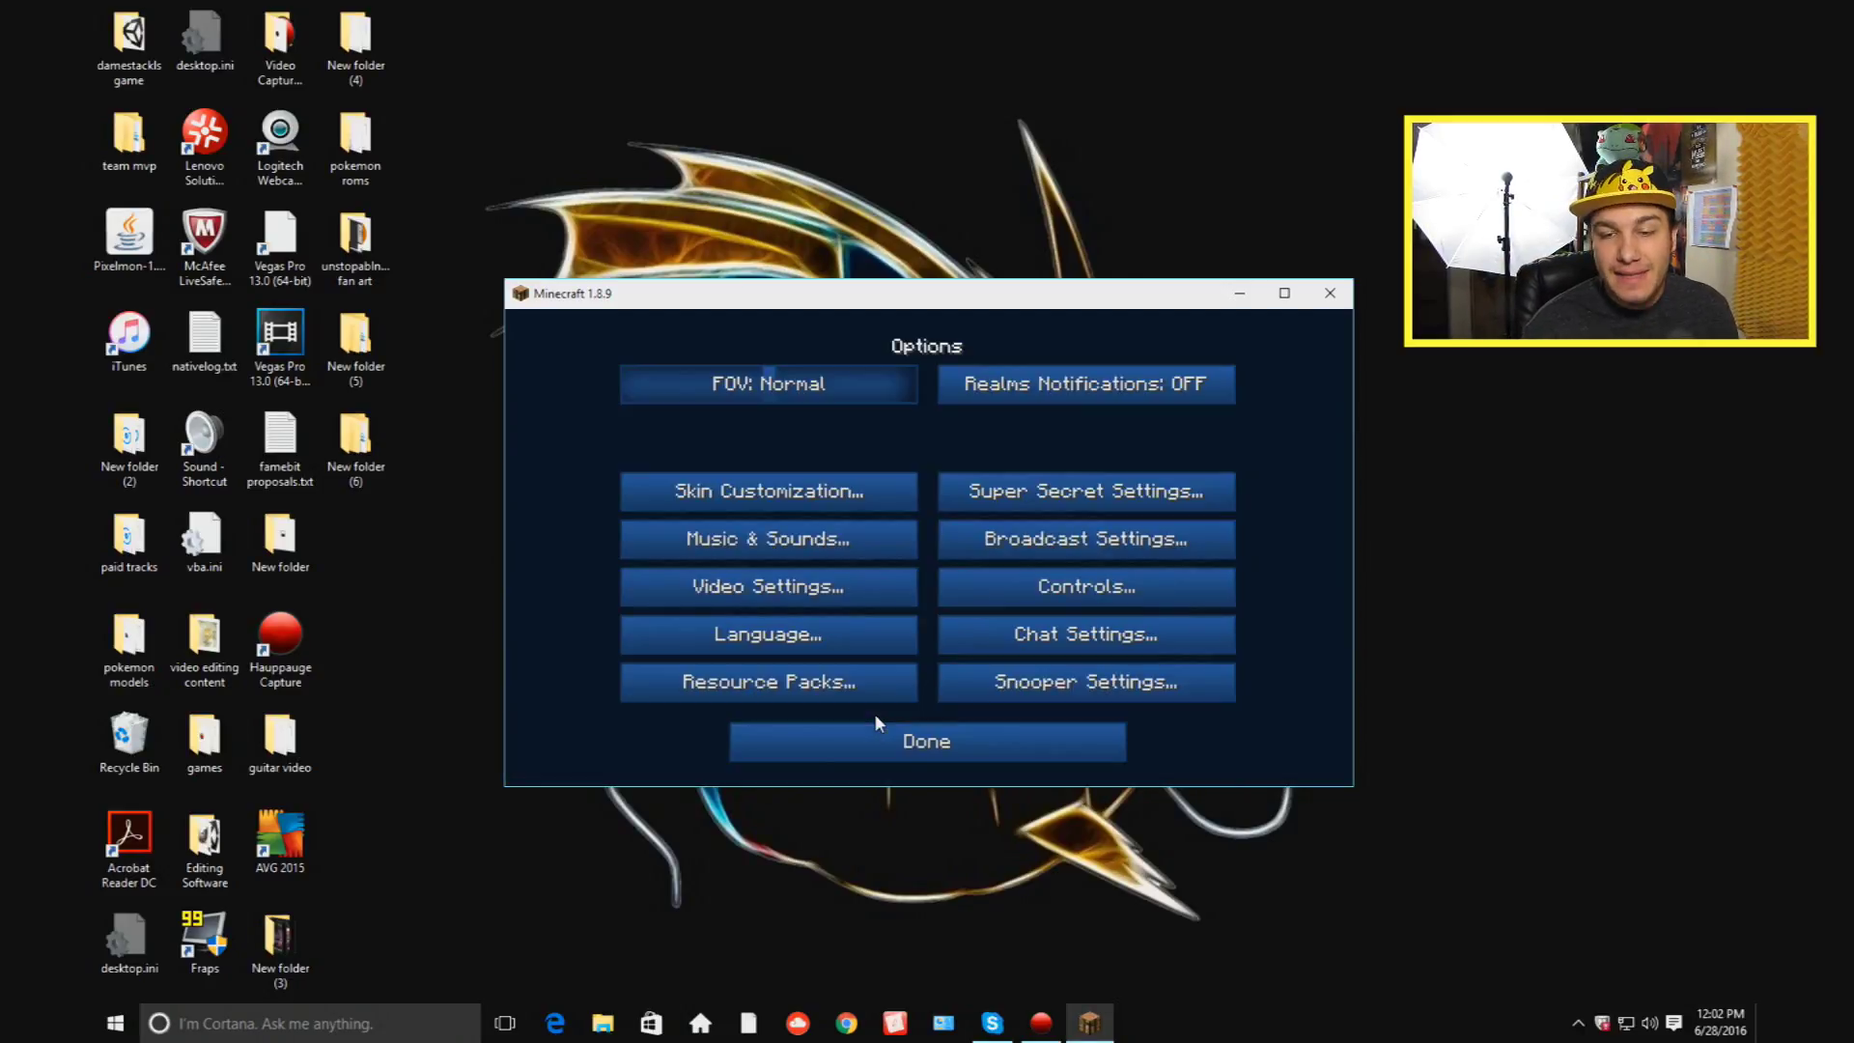
pyautogui.click(858, 678)
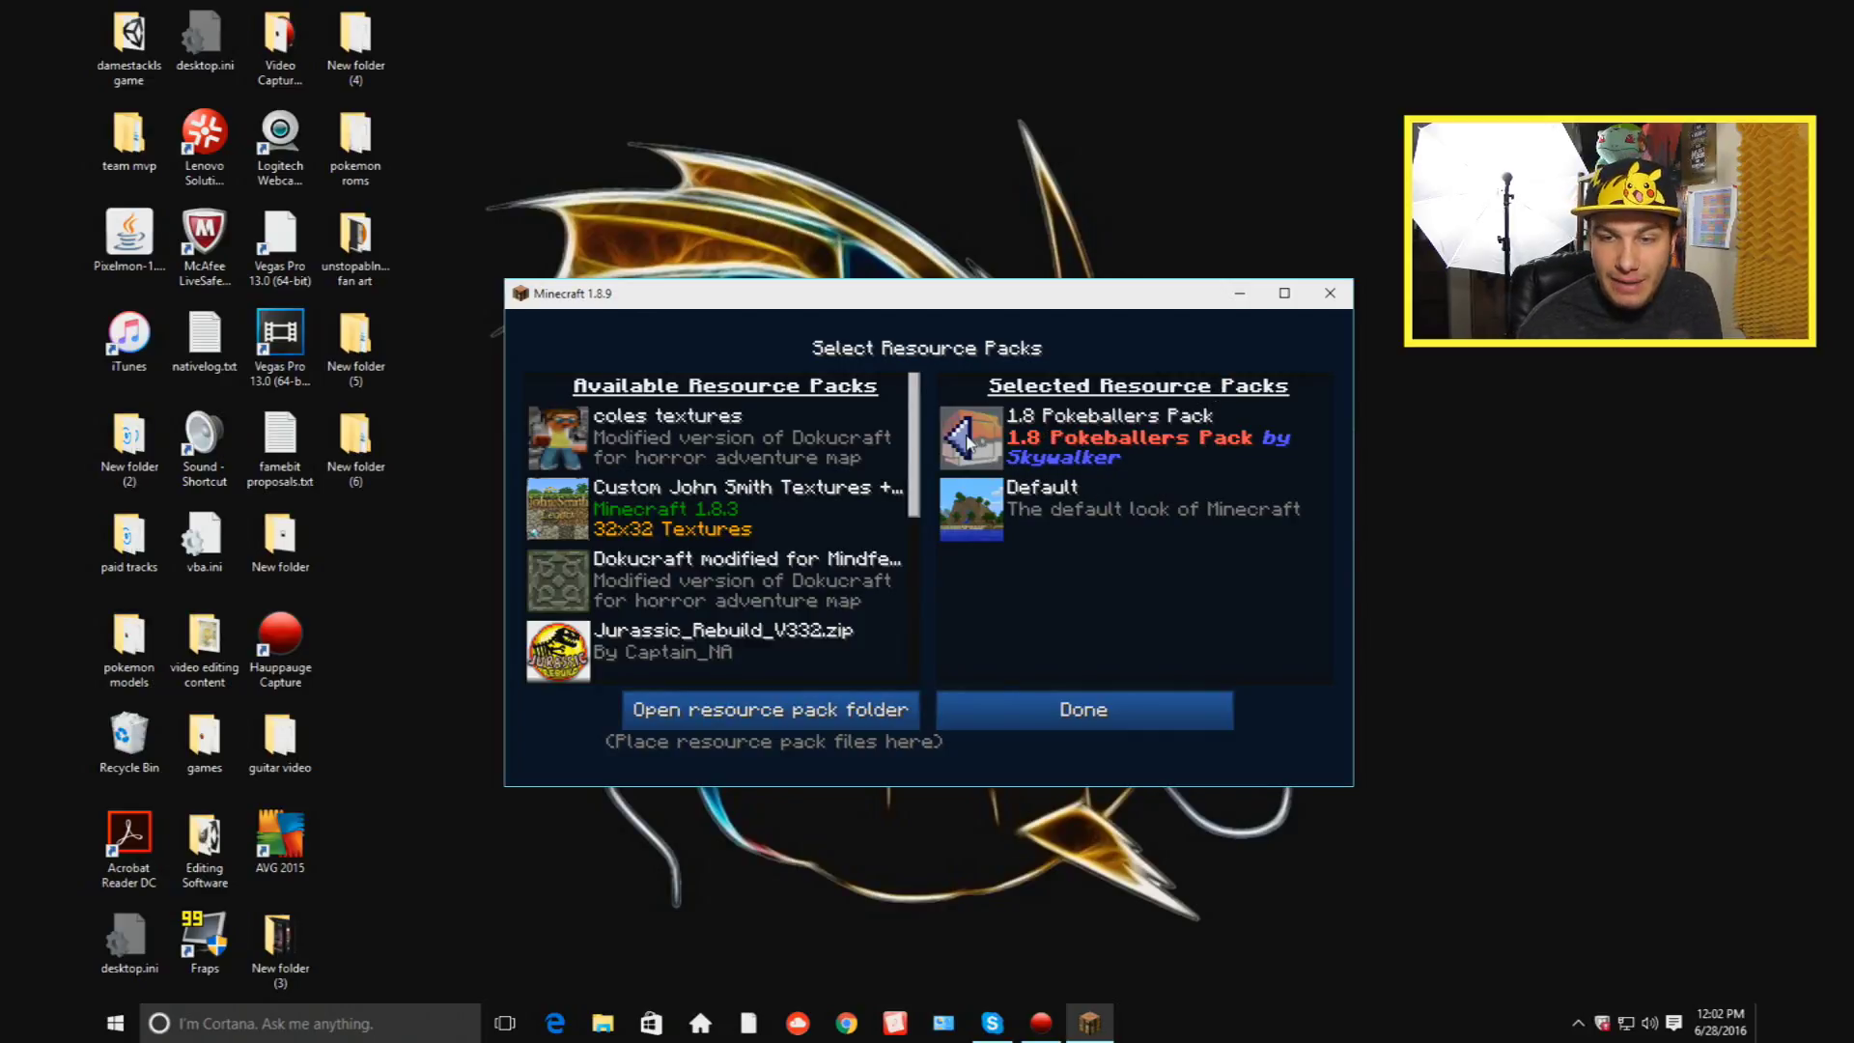
pyautogui.click(1070, 716)
pyautogui.click(973, 744)
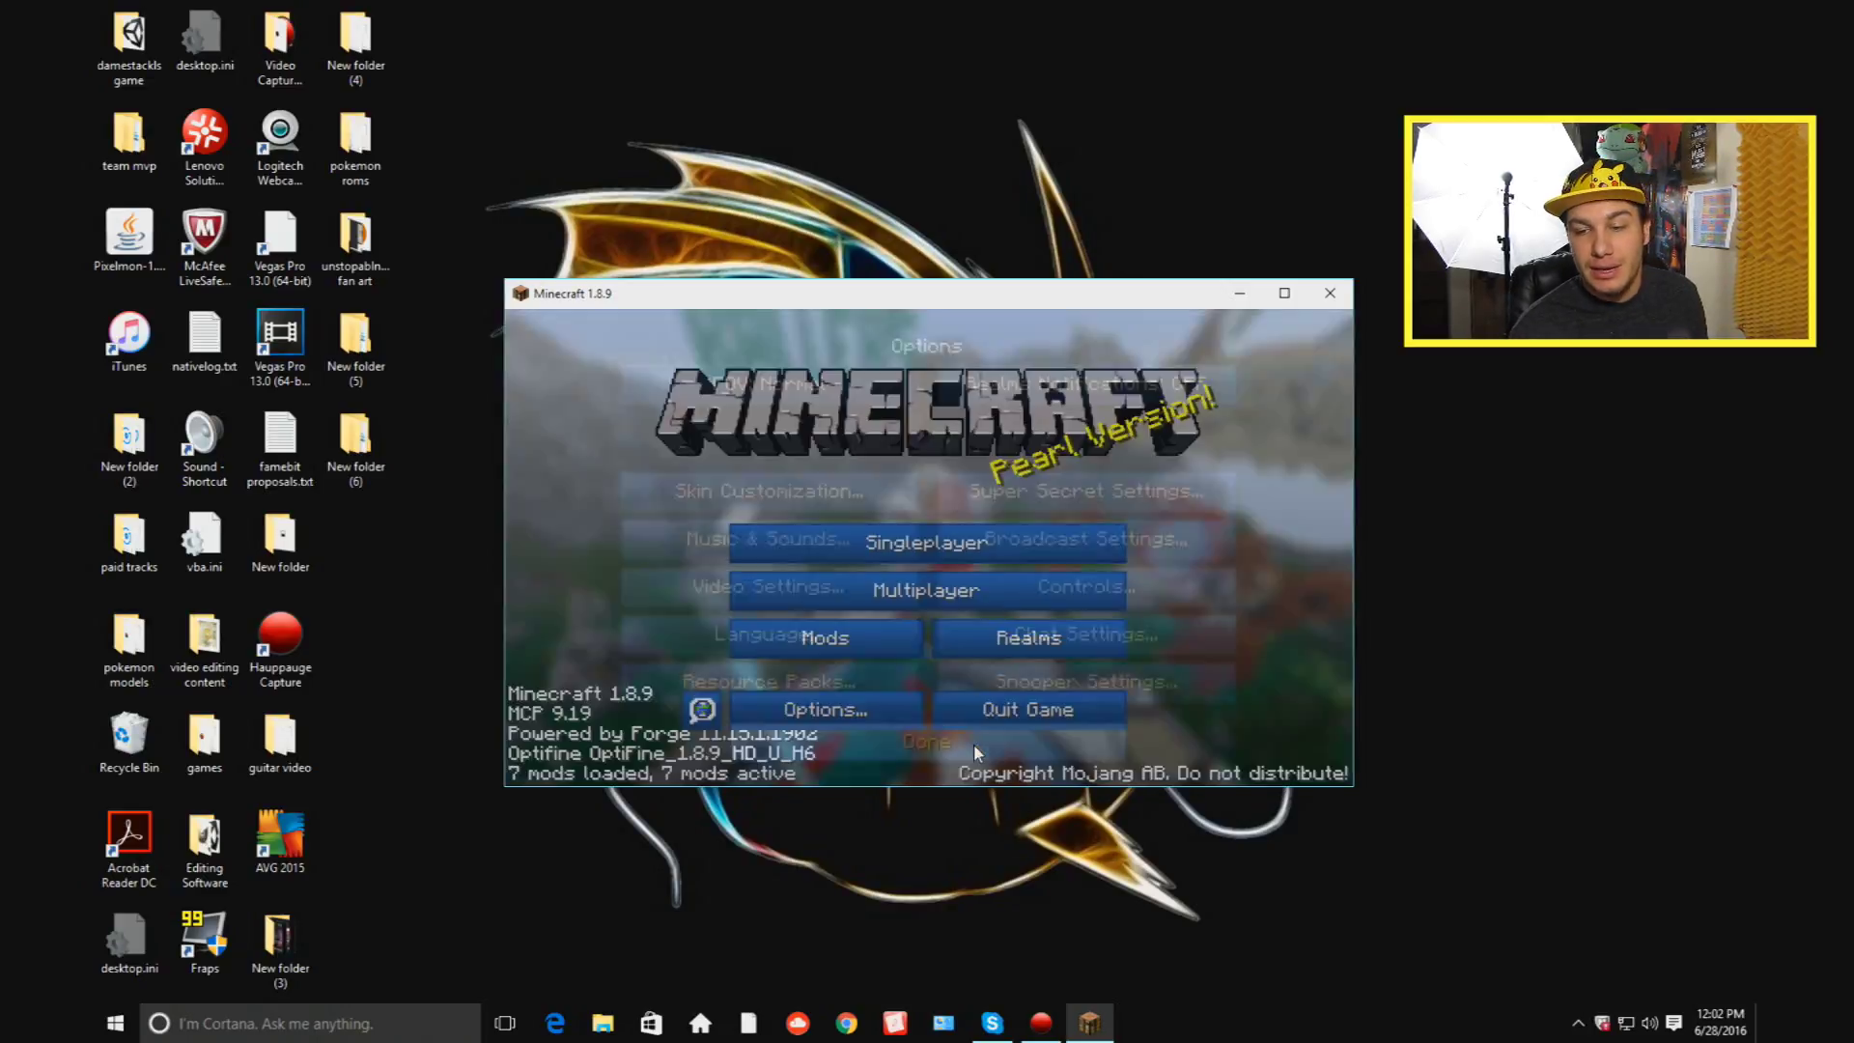
# Step: Join the multiplayer server pixelmonlegacy.net through a direct connection
pyautogui.click(943, 600)
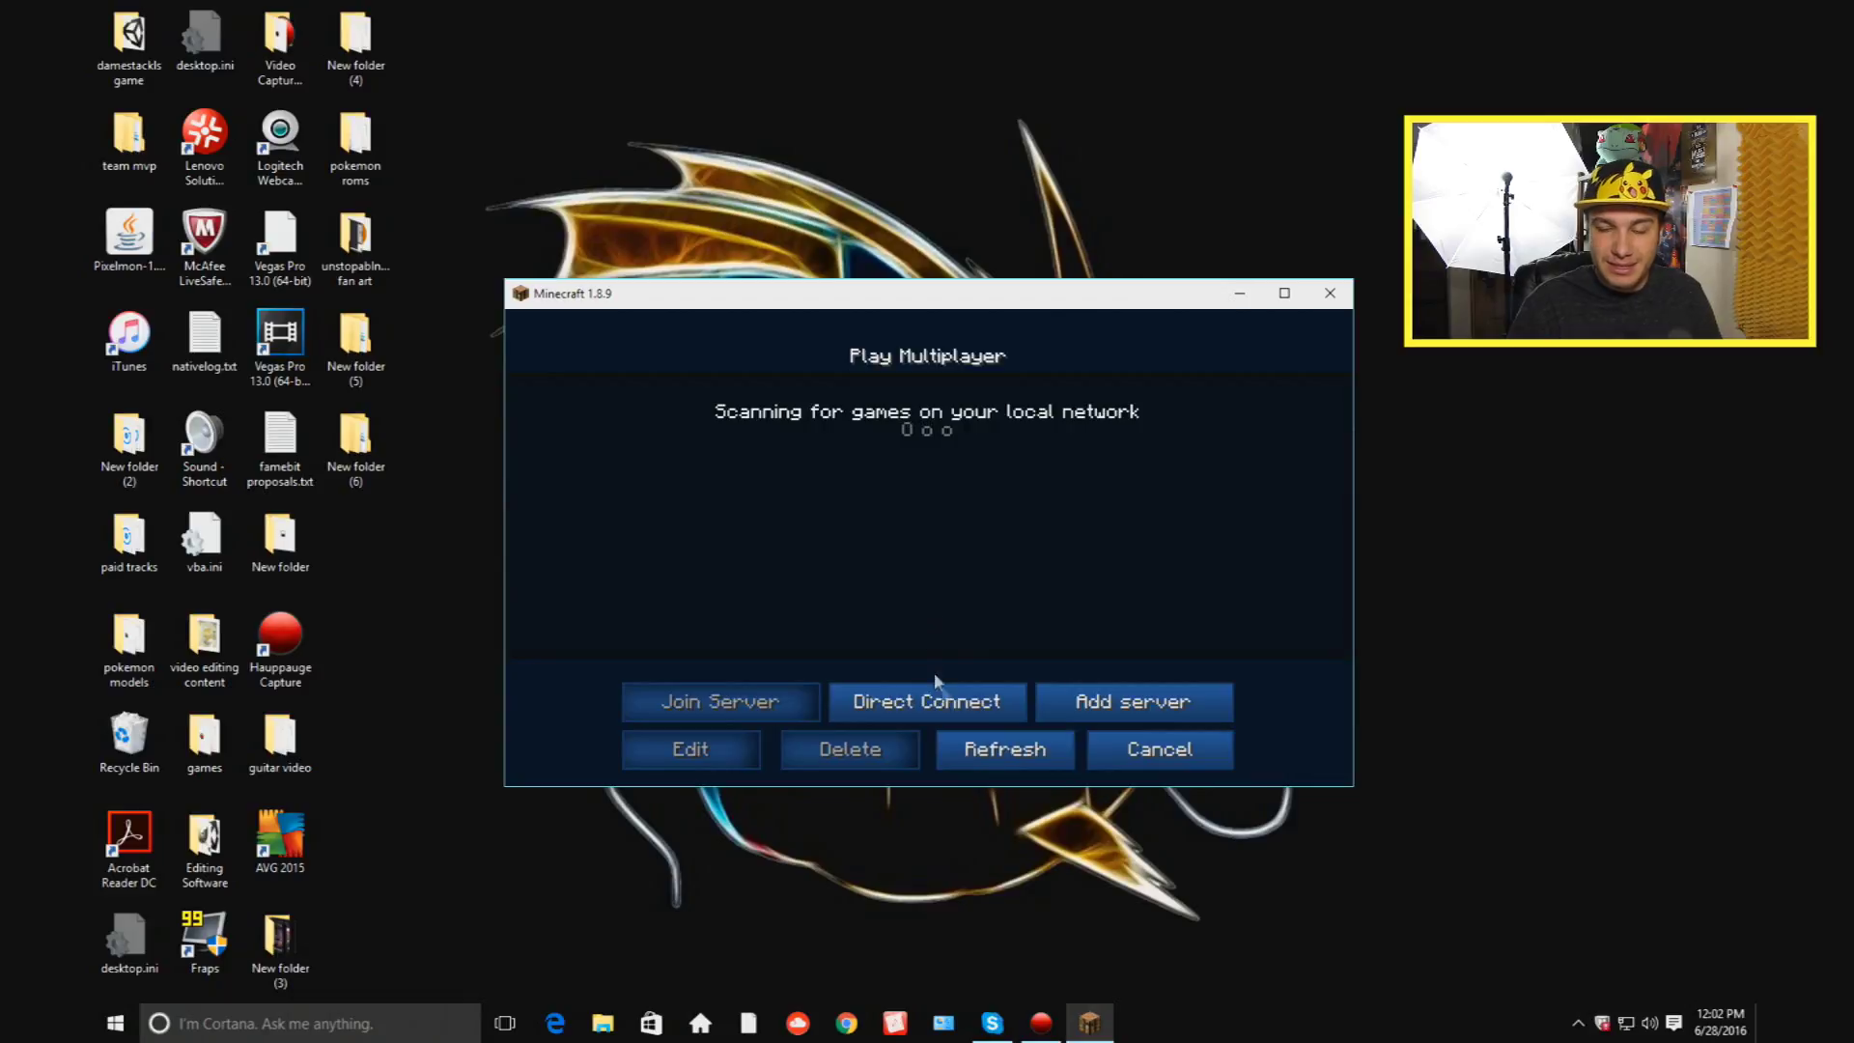
pyautogui.click(945, 697)
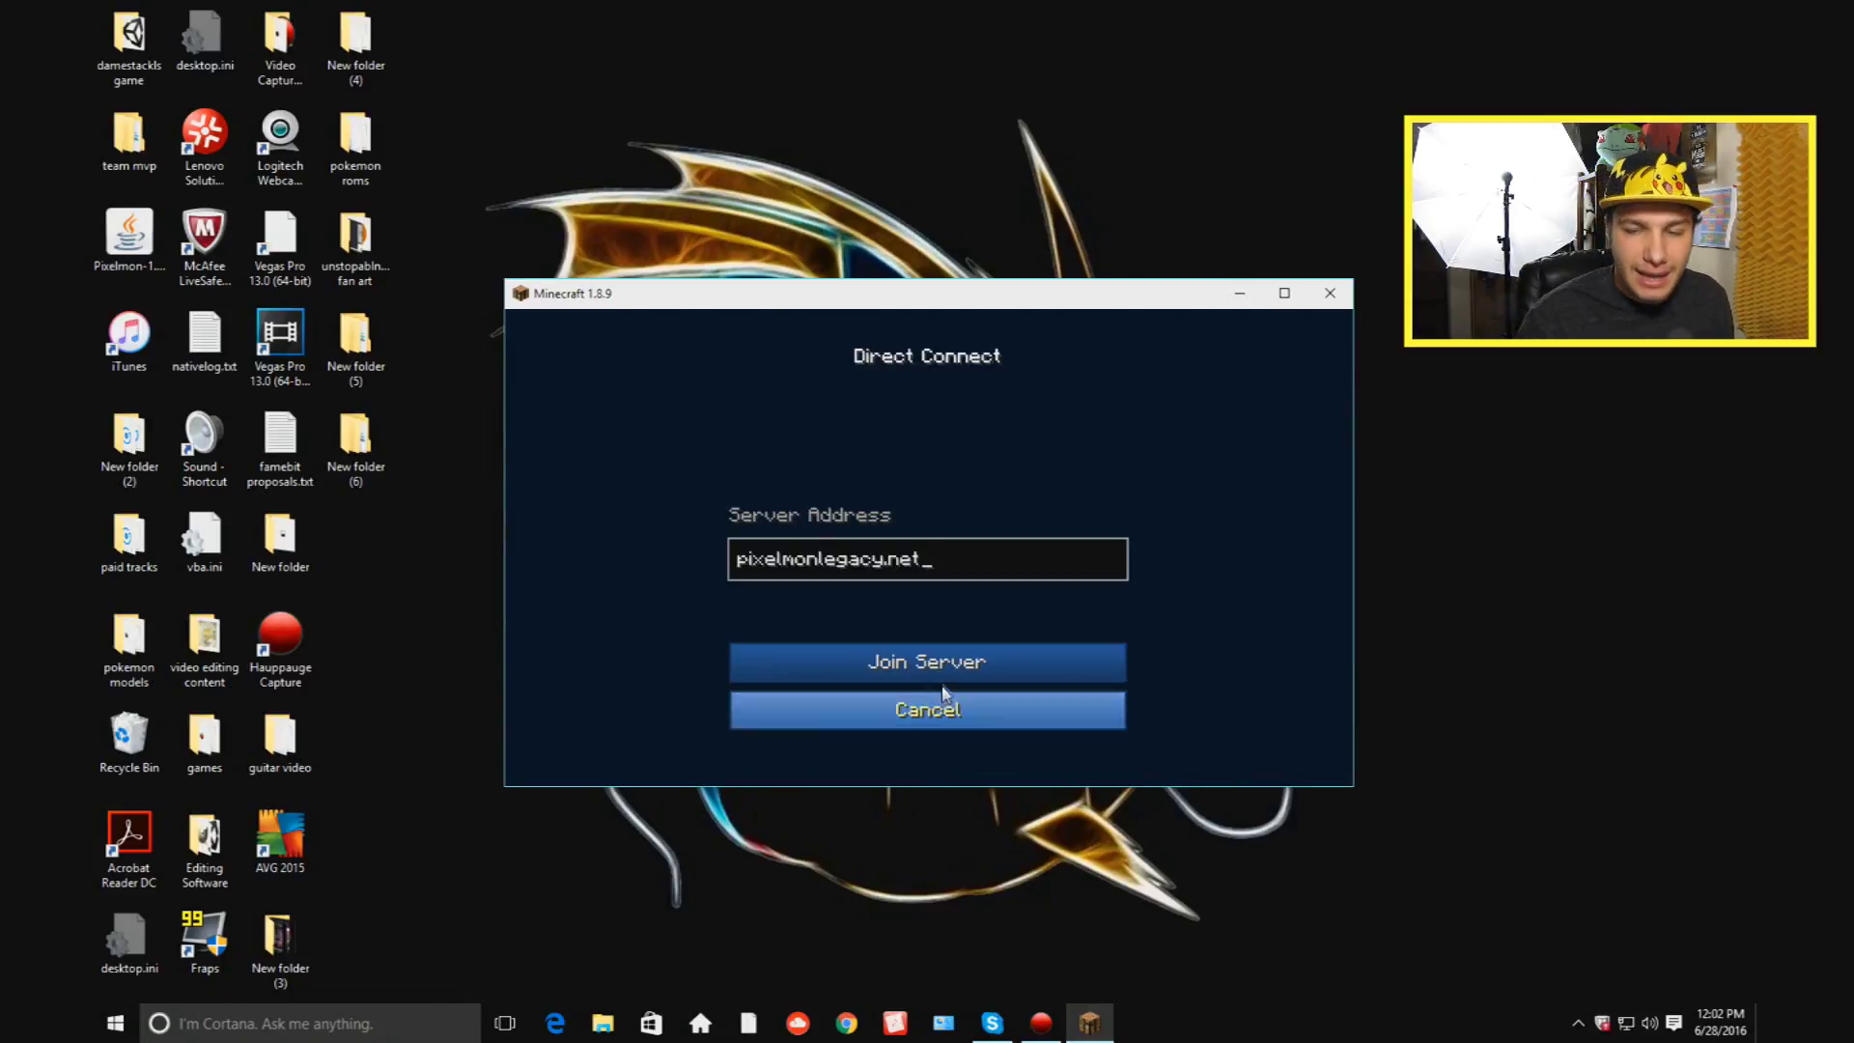
pyautogui.click(944, 672)
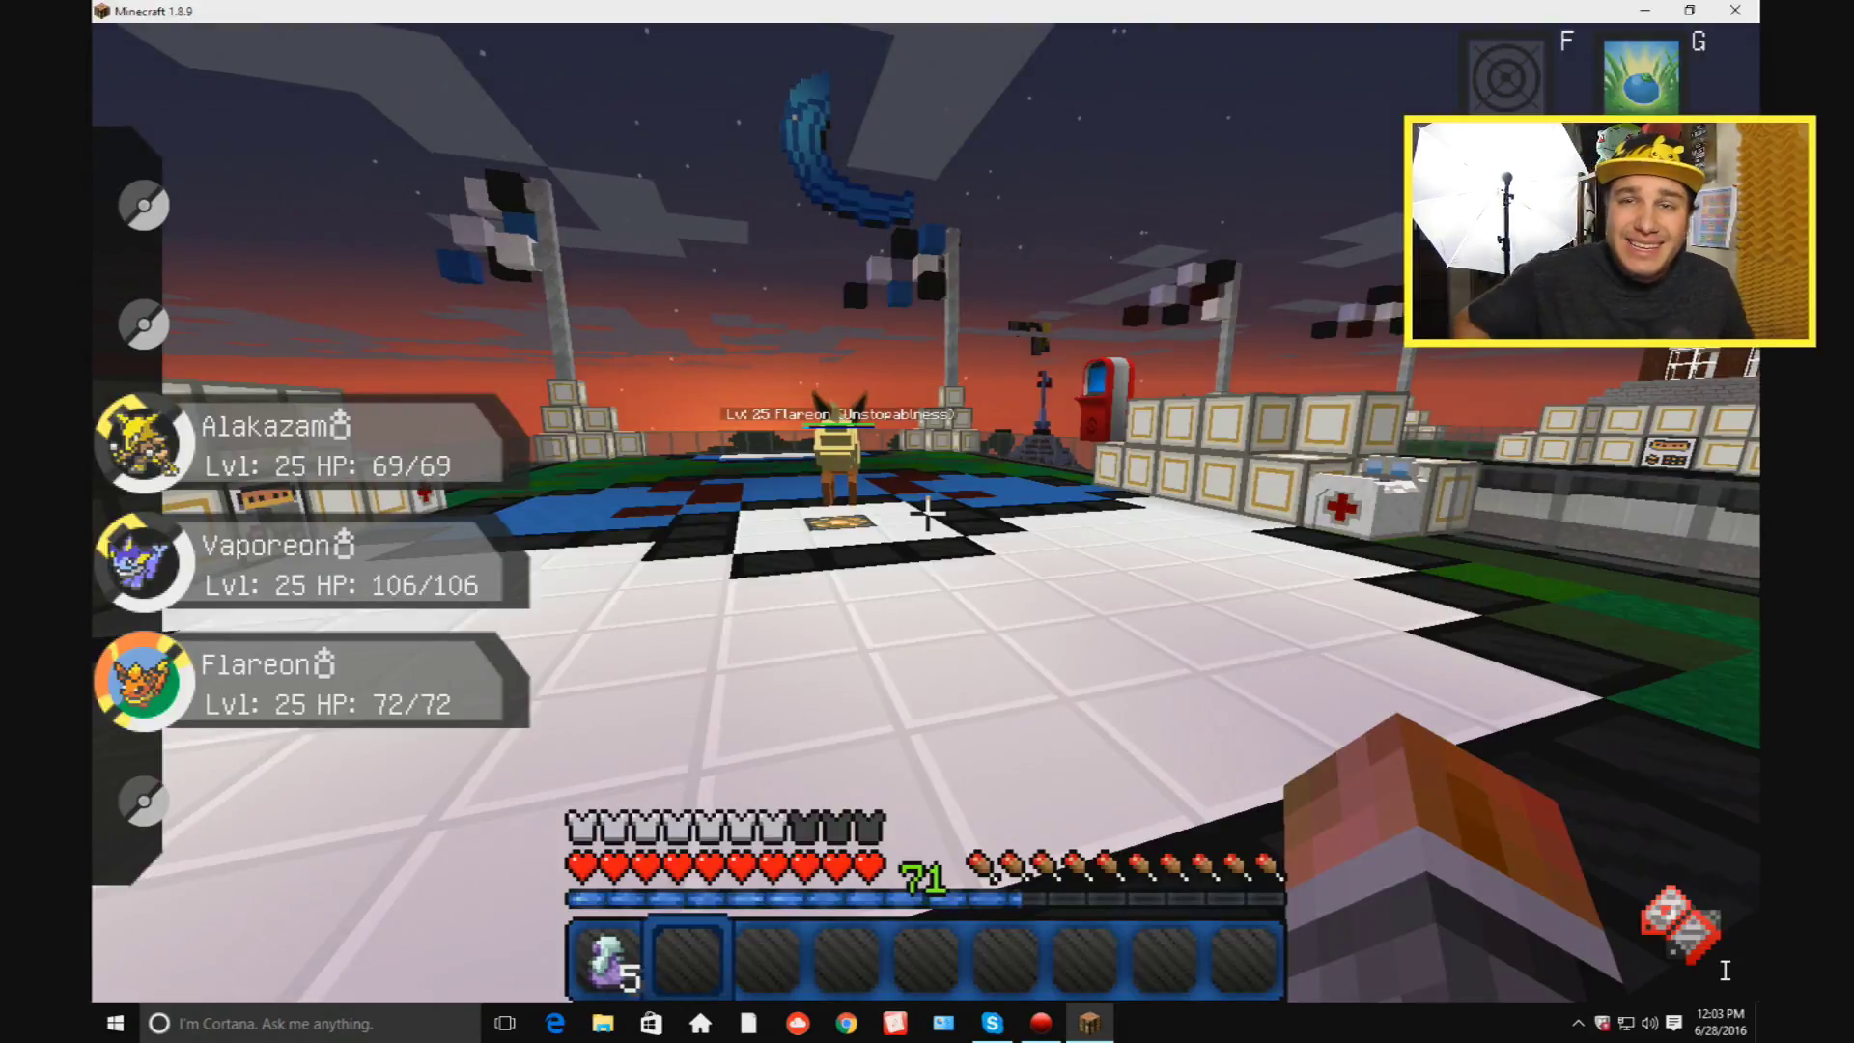